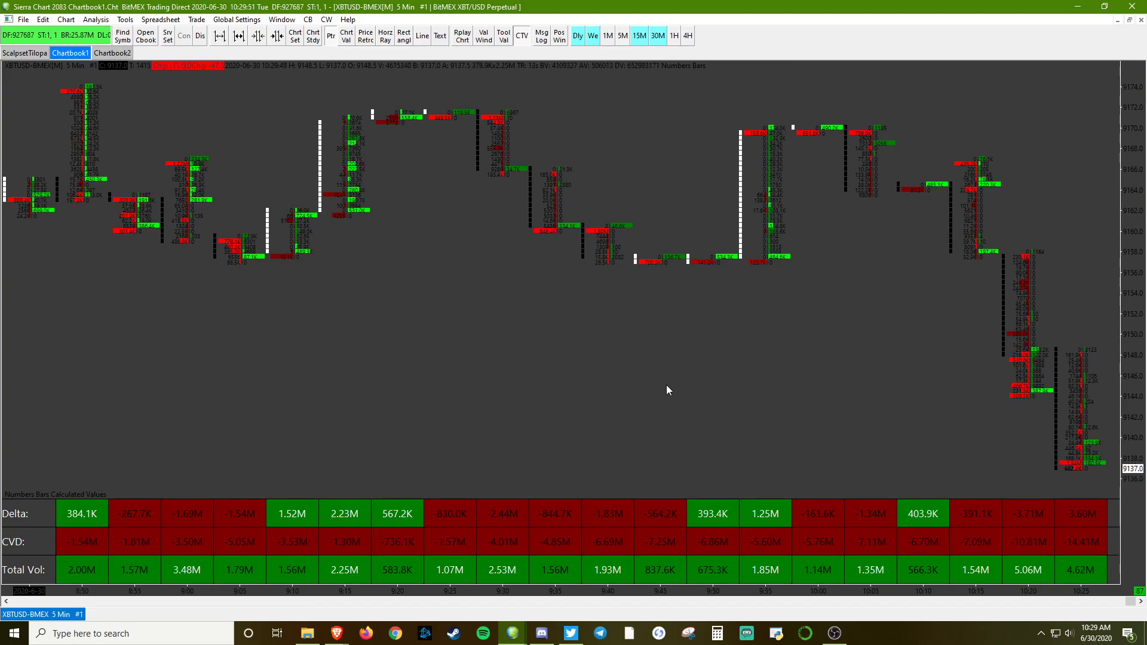
Open XBTUSD-BMEX.scid as a new 1-minute intraday chart in Chartbook2.
click(110, 53)
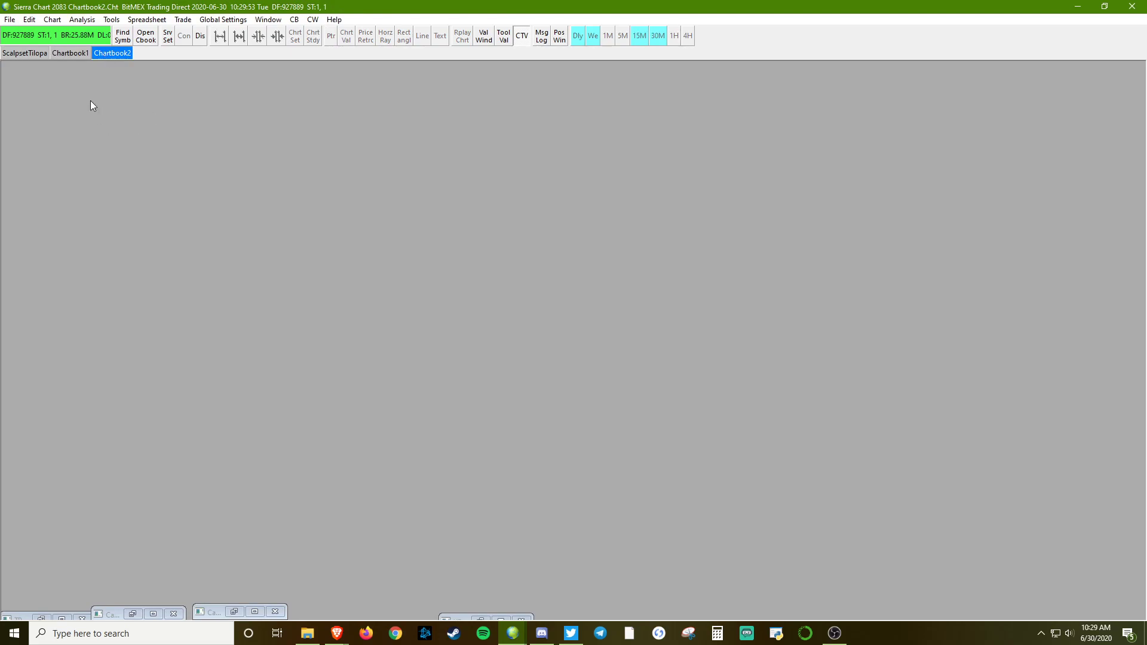
click(9, 19)
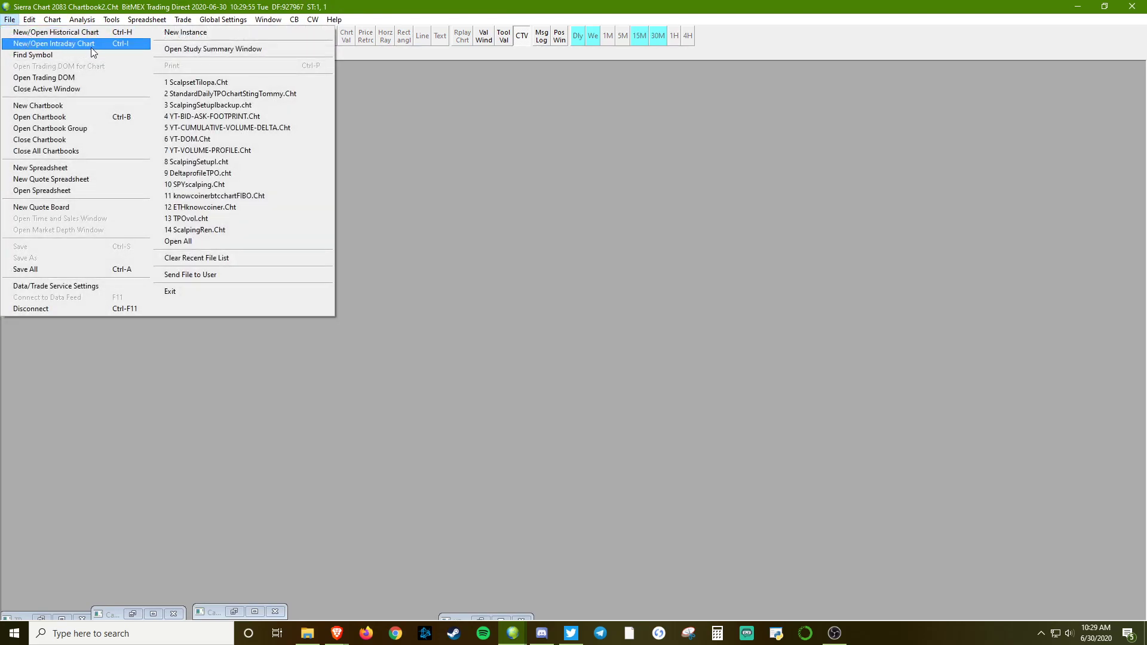
click(78, 44)
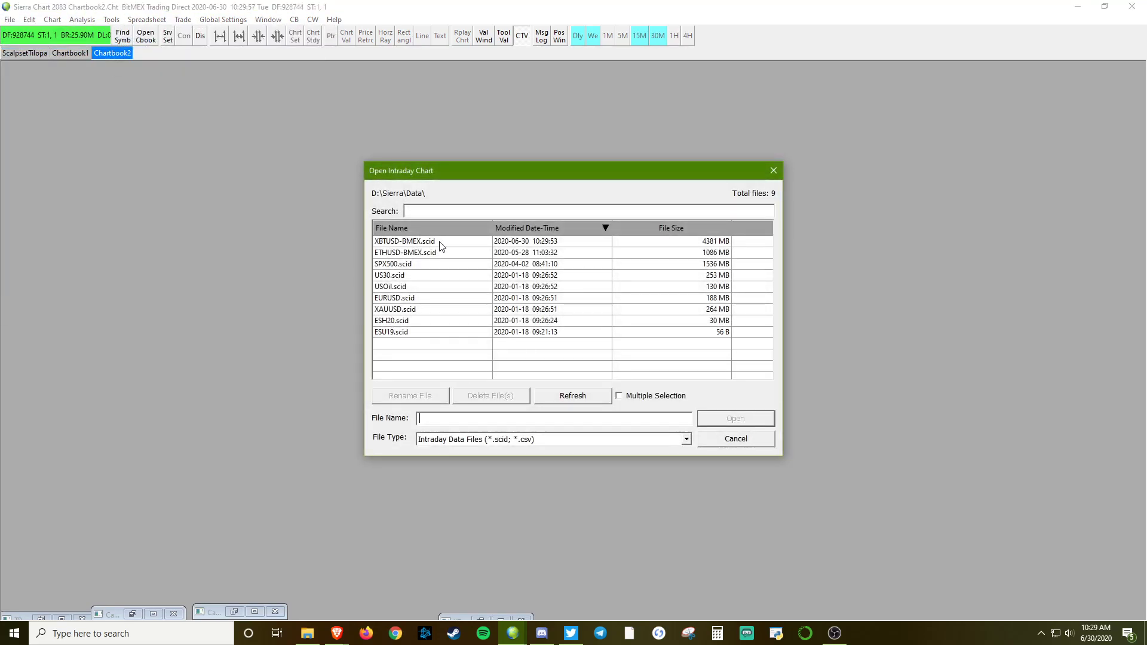
click(403, 242)
click(710, 418)
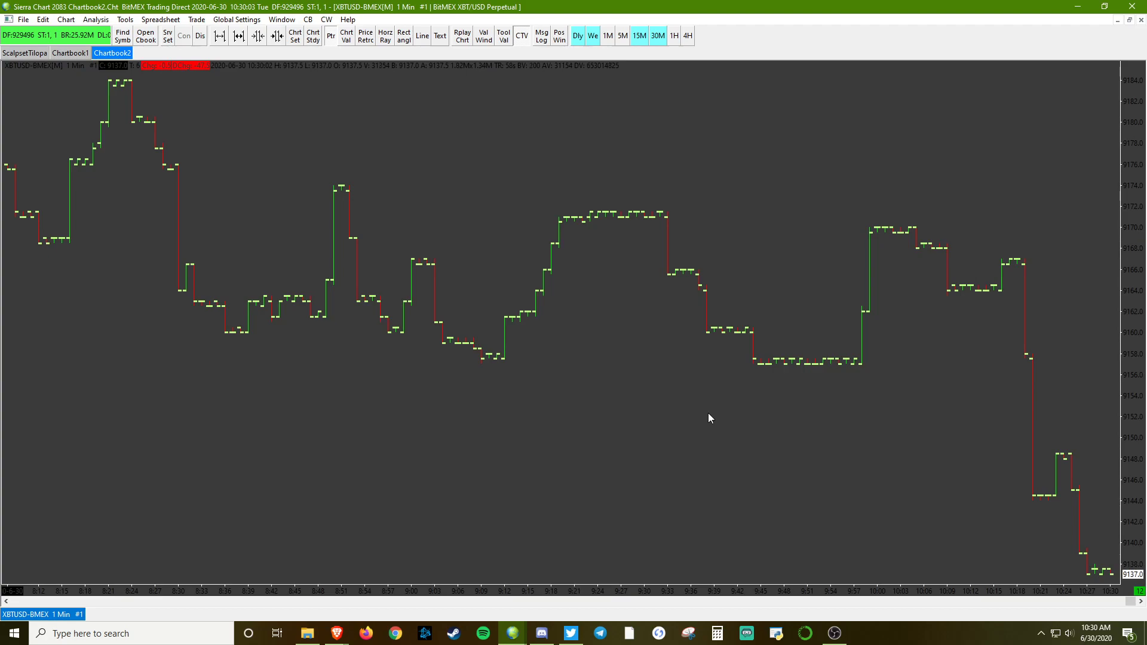
Add Numbers Bars from the F6 studies list to the XBTUSD chart and apply it.
key(F6)
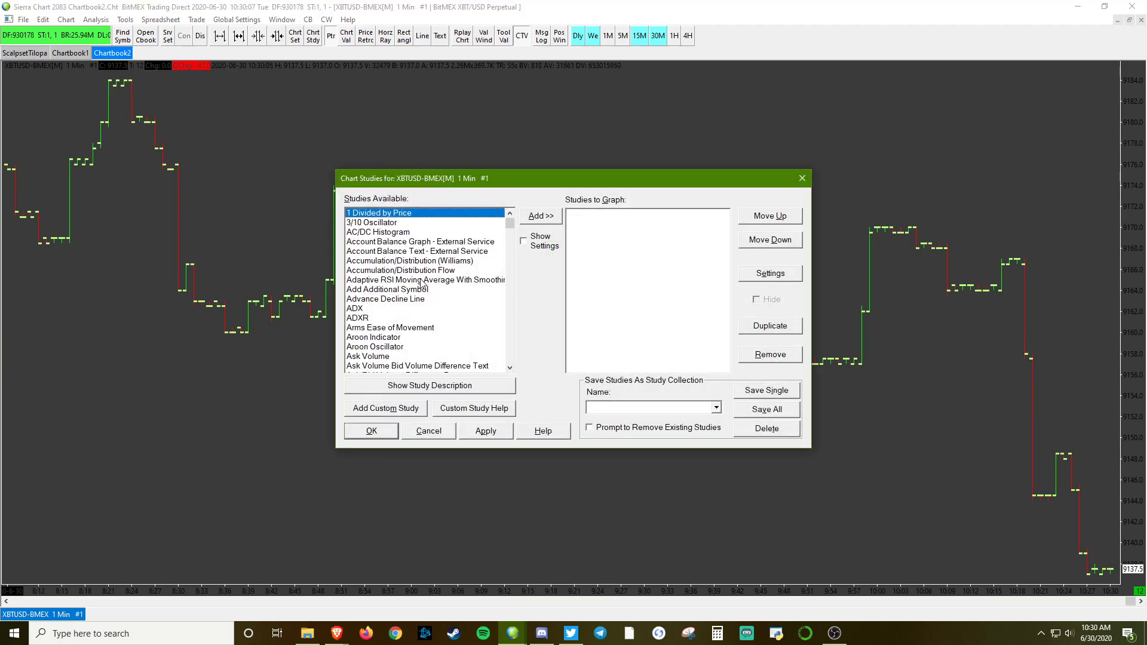
scroll(422, 299, down, 20)
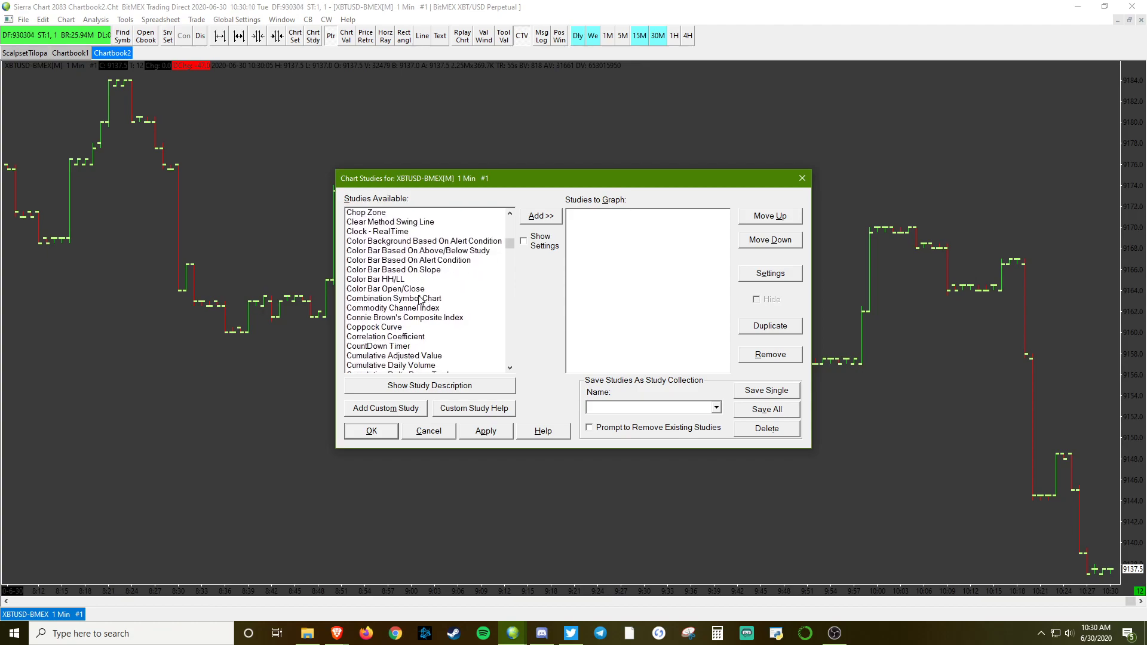
scroll(424, 299, down, 8)
scroll(507, 251, up, 20)
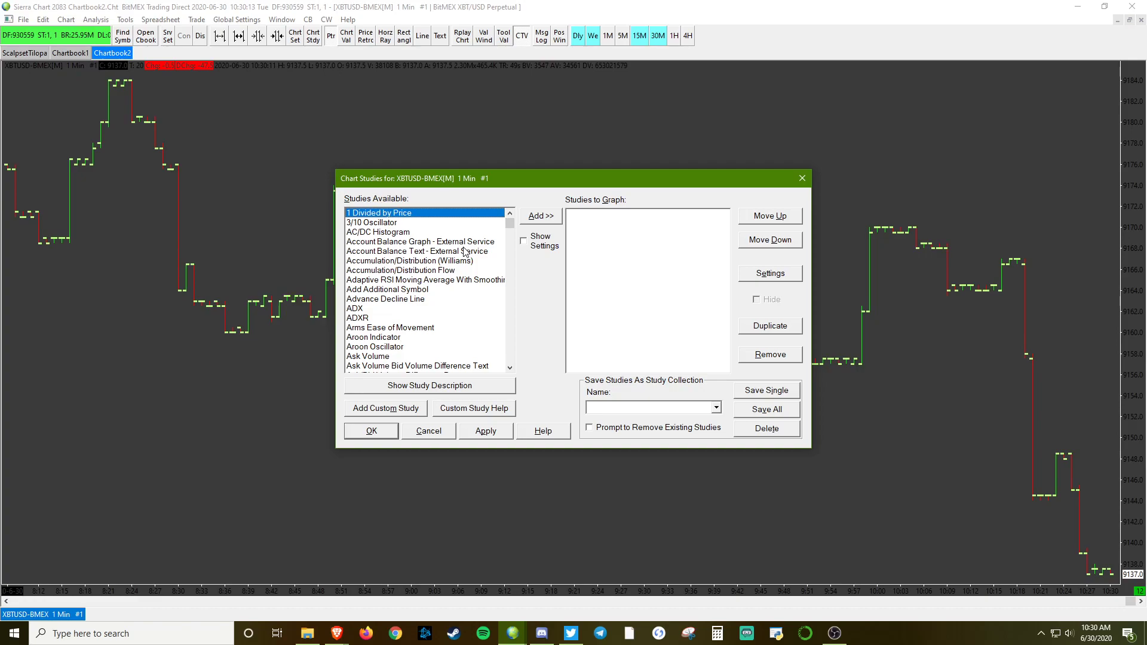
key(n)
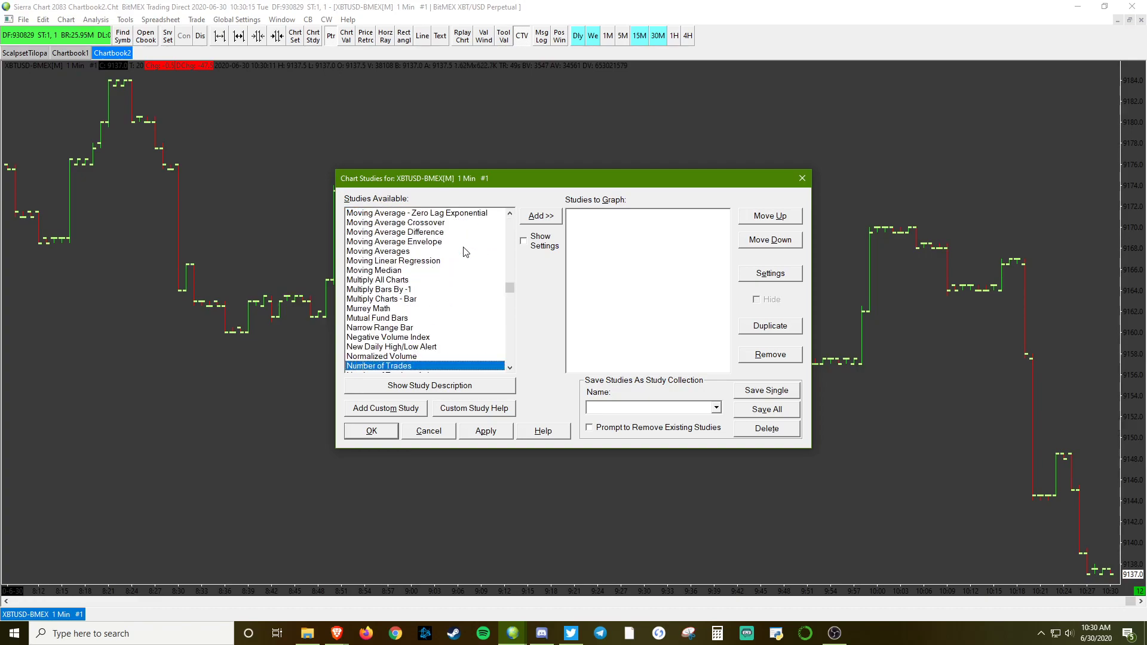
key(u)
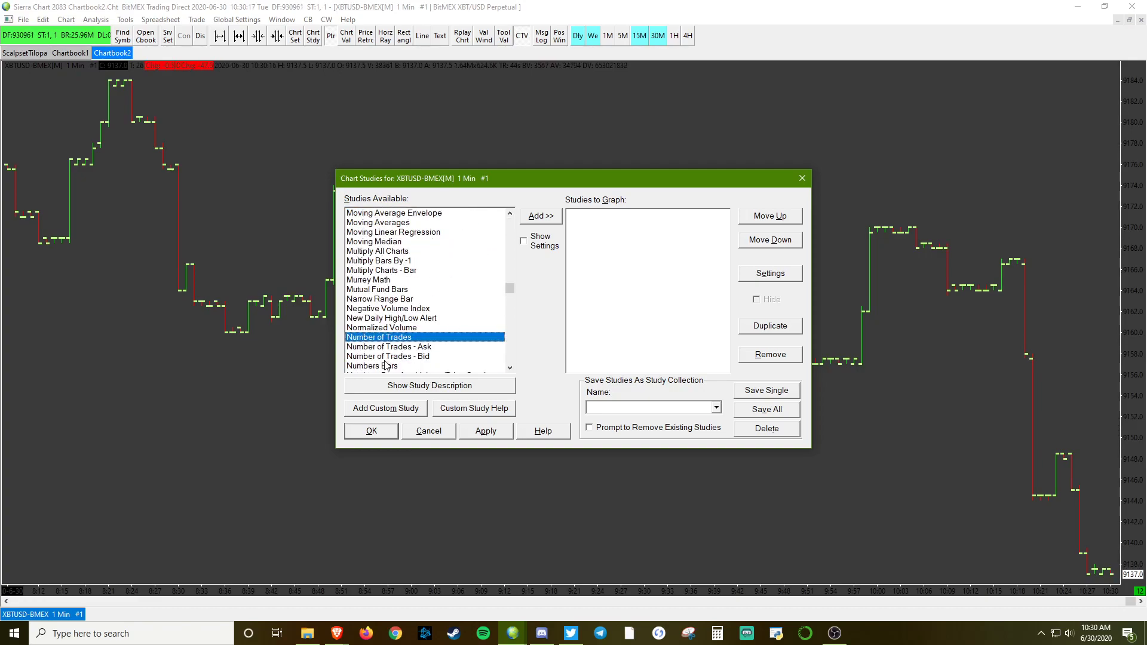
double_click(385, 366)
click(492, 432)
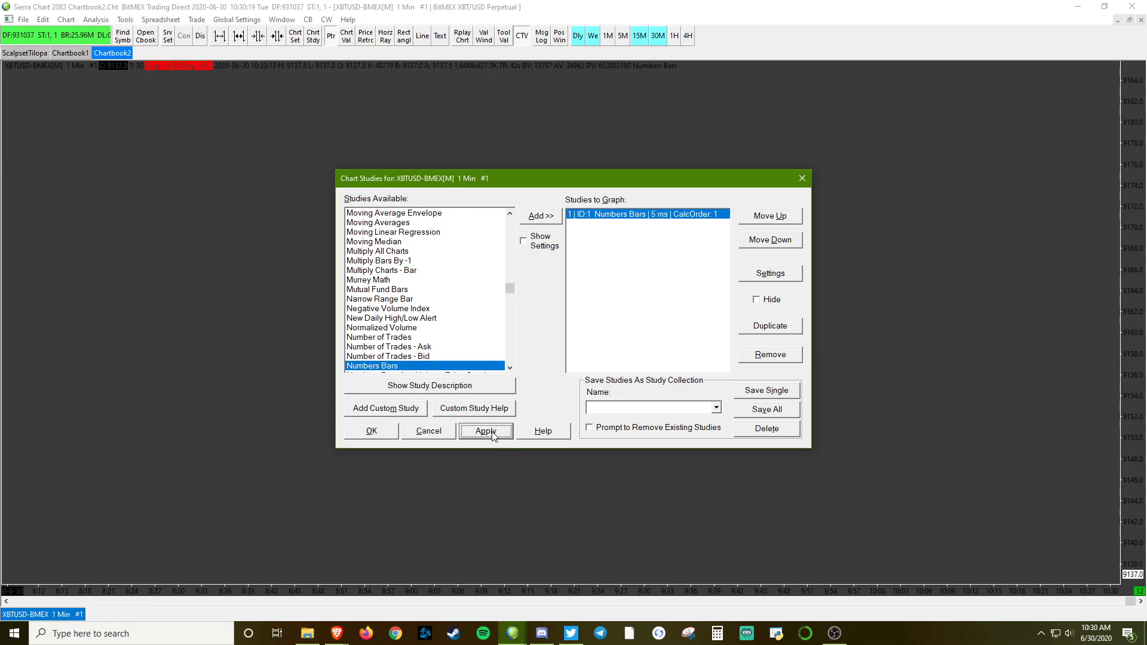
click(372, 431)
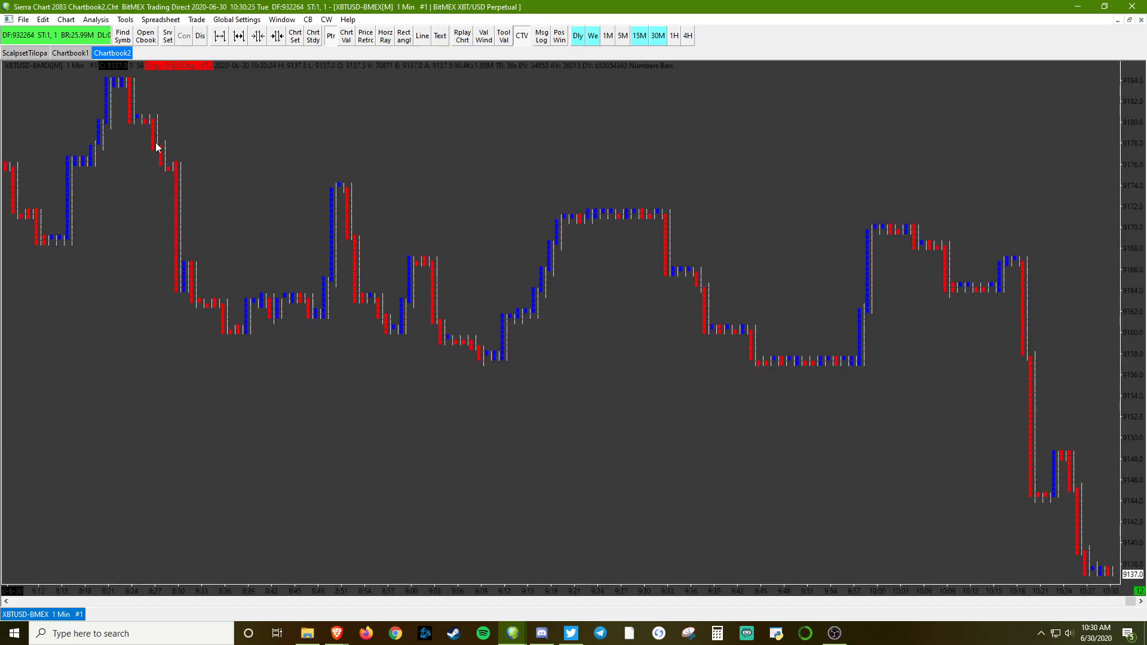
Switch the XBTUSD chart to 5-minute bars and zoom in on the footprint figures.
click(622, 36)
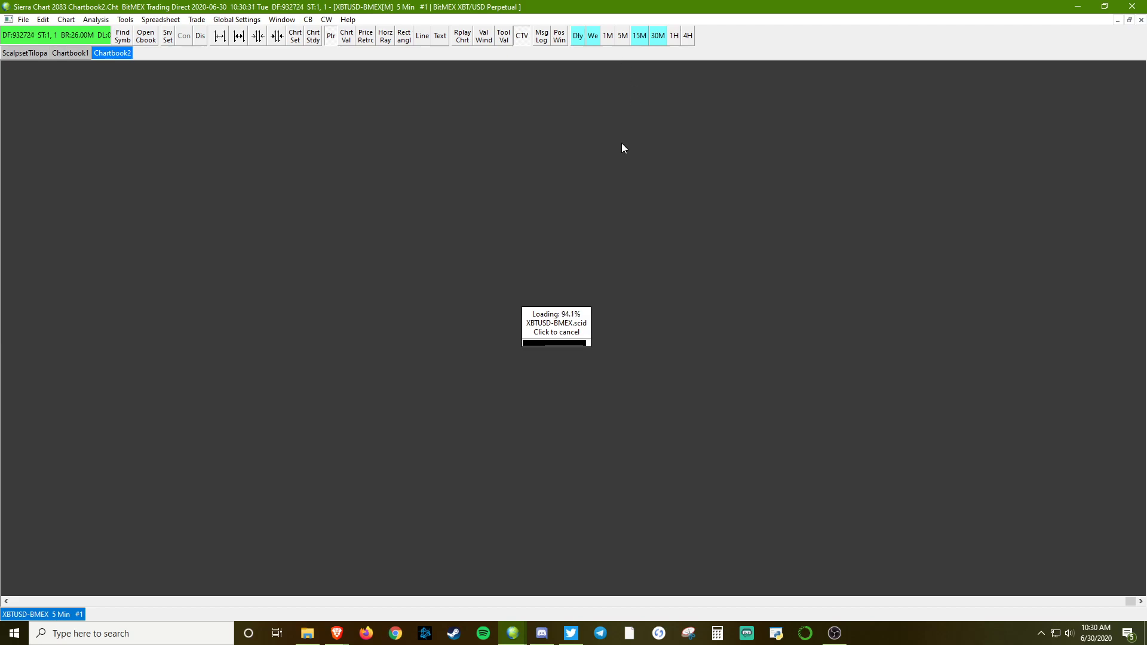
scroll(358, 546, up, 3)
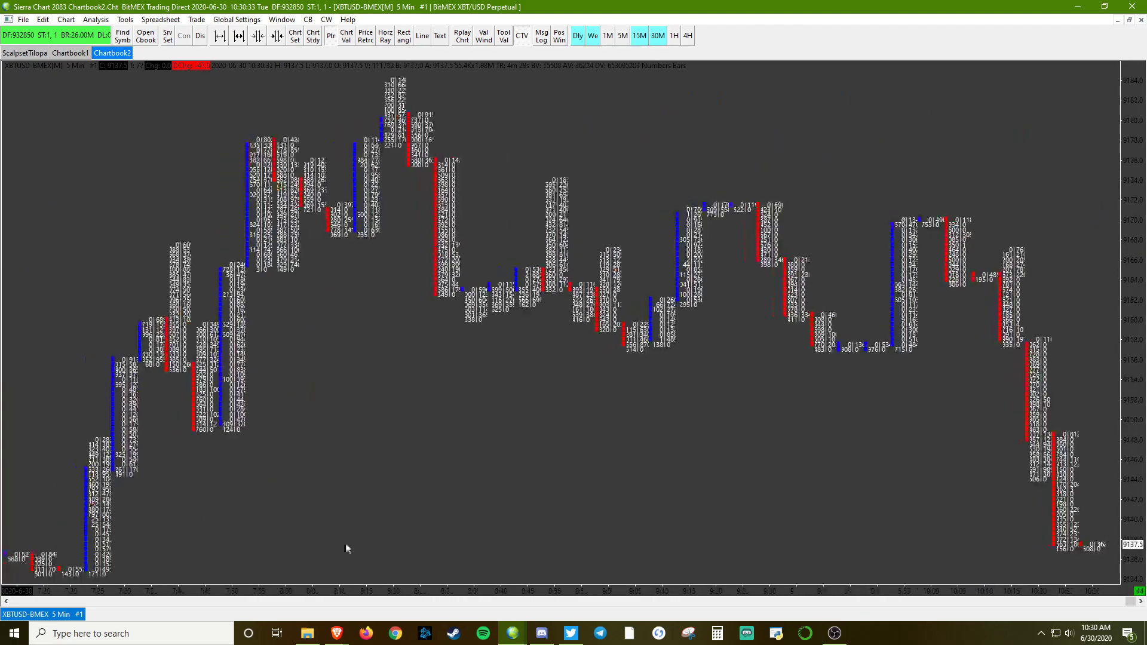
scroll(623, 565, up, 3)
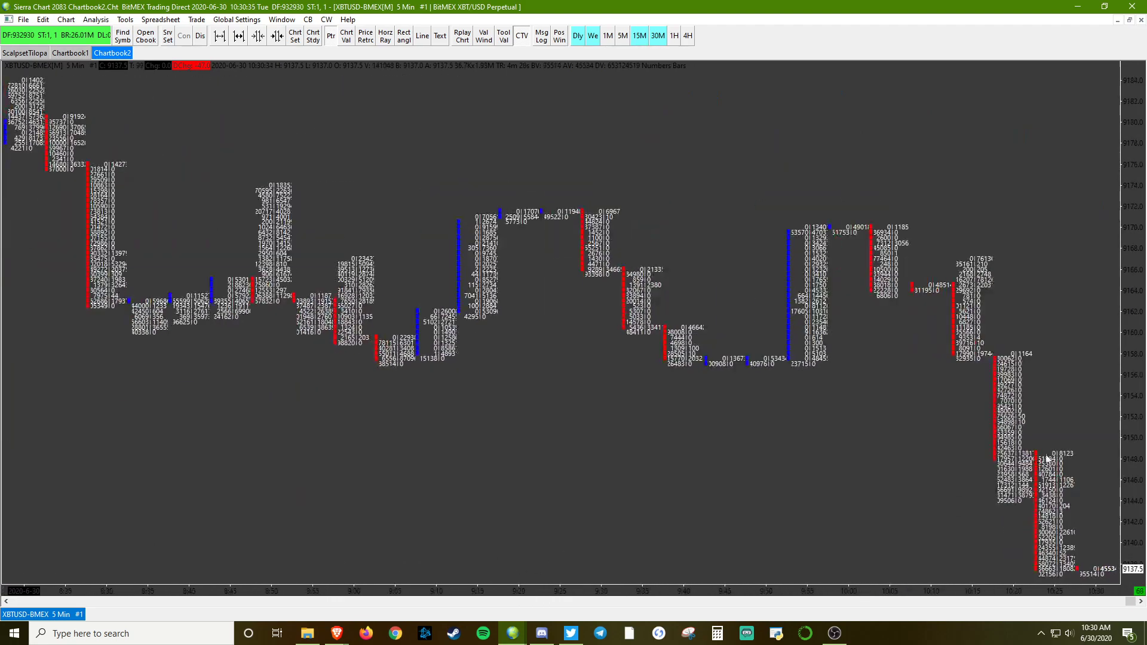
scroll(896, 392, up, 1)
Set Numbers Bars Use Large Number Volume Formatting to Yes so volumes read like 46.7K.
right_click(838, 392)
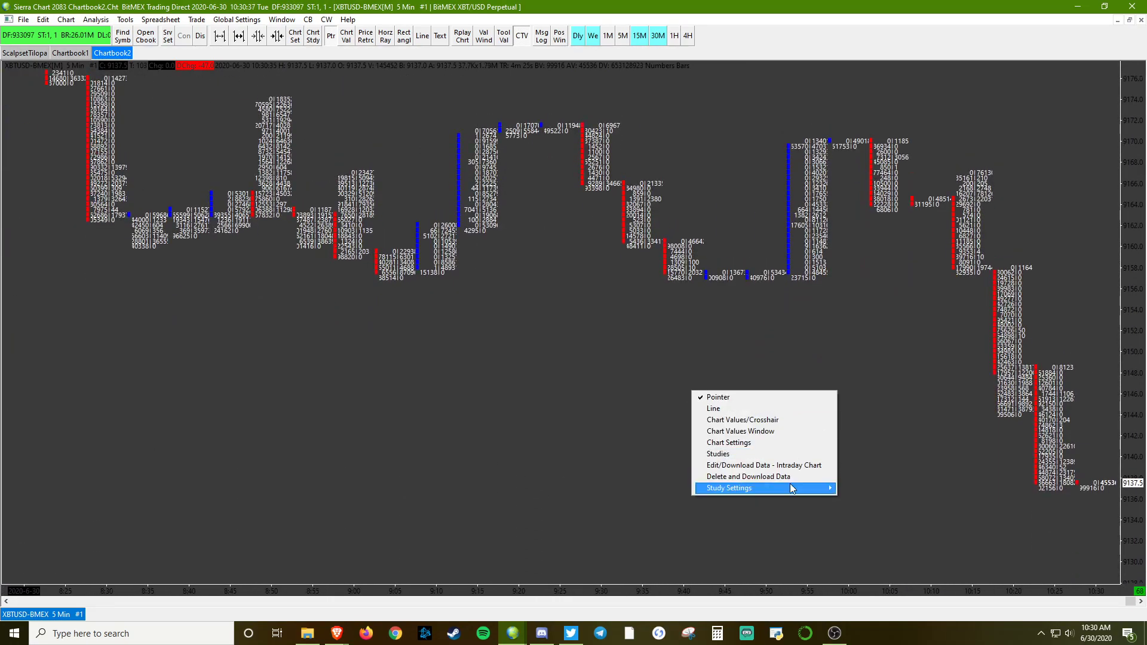
mouse_move(831, 488)
click(875, 489)
scroll(595, 270, down, 20)
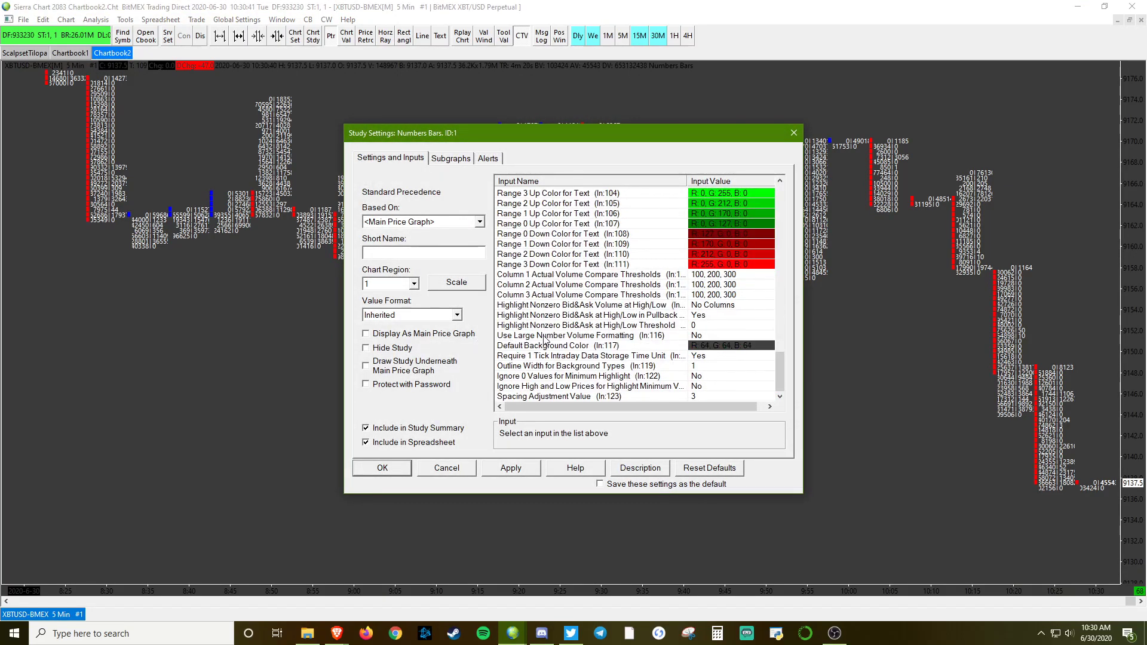
click(580, 336)
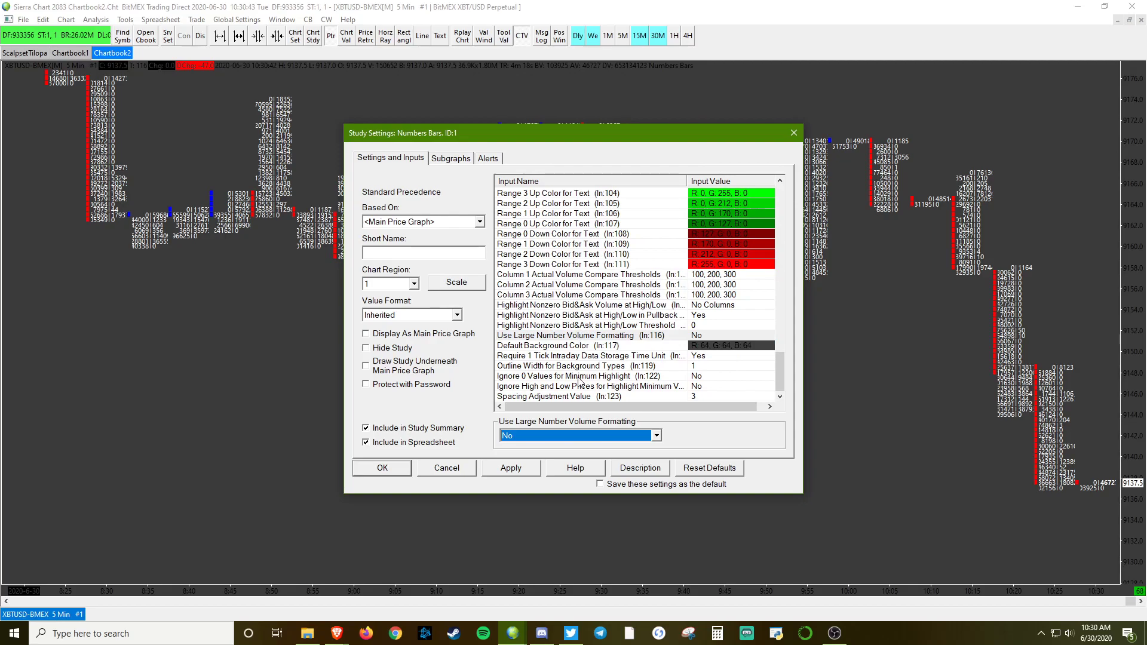
click(538, 436)
click(514, 455)
click(509, 468)
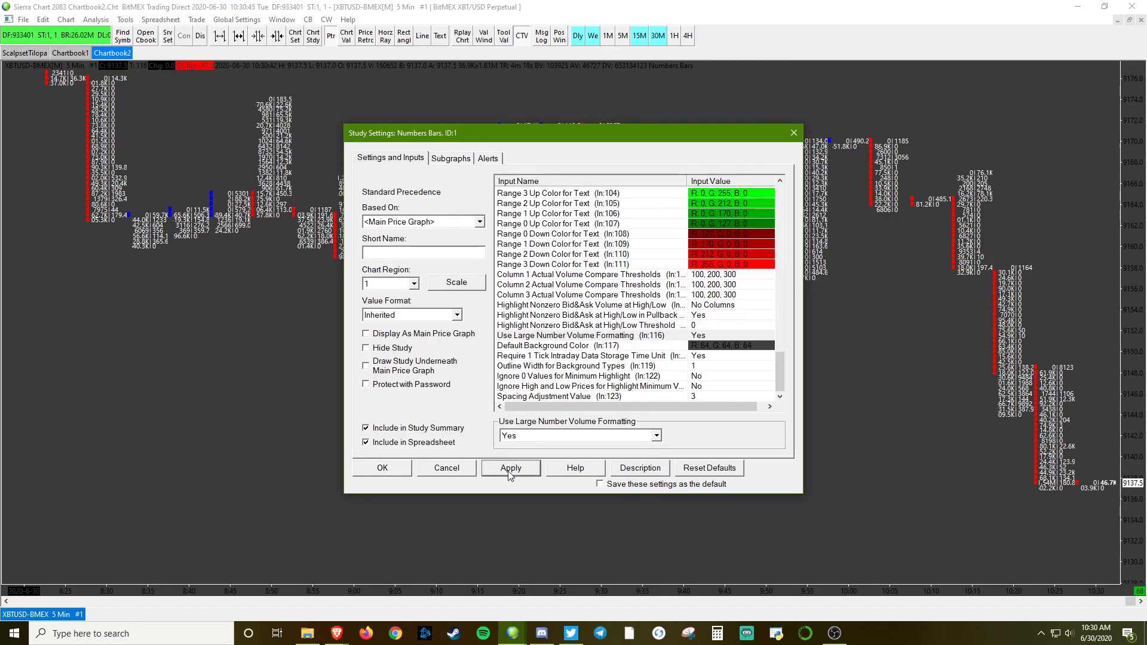
click(383, 469)
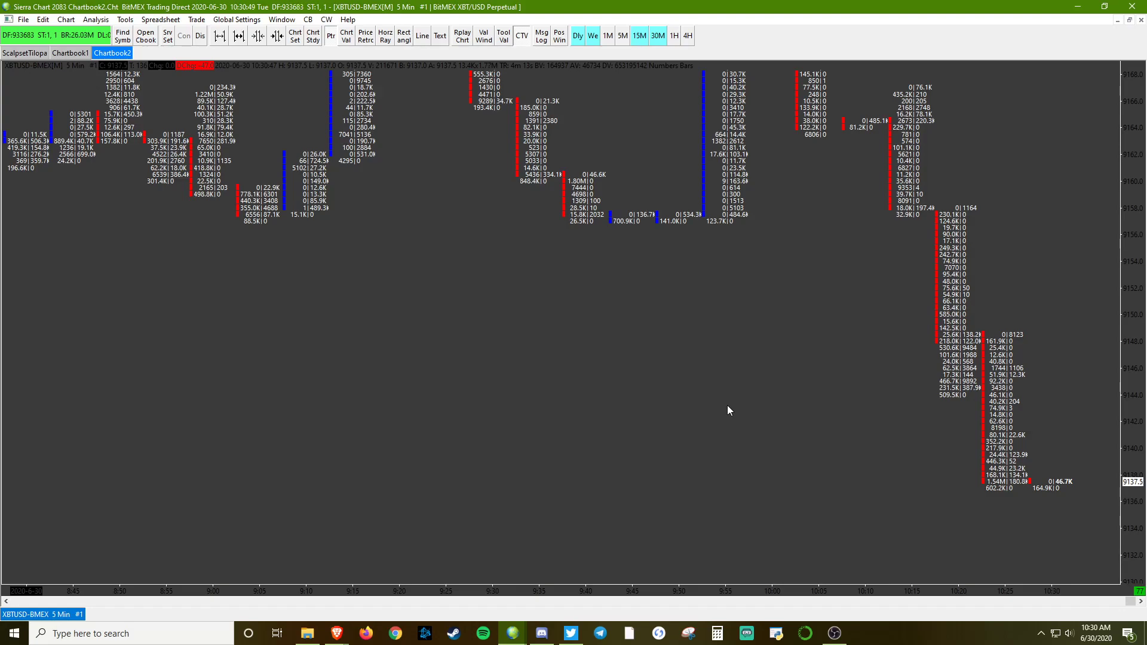
drag(1133, 243, 1133, 282)
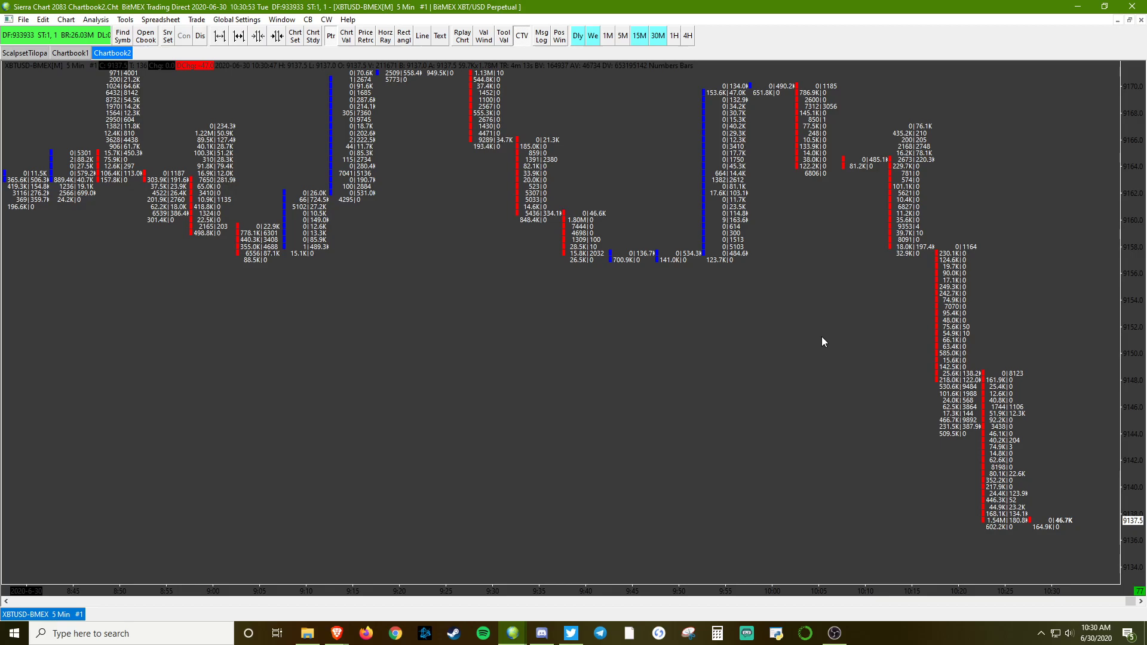
Set the Numbers Bars Open Marker/Up Box Color to white.
right_click(611, 315)
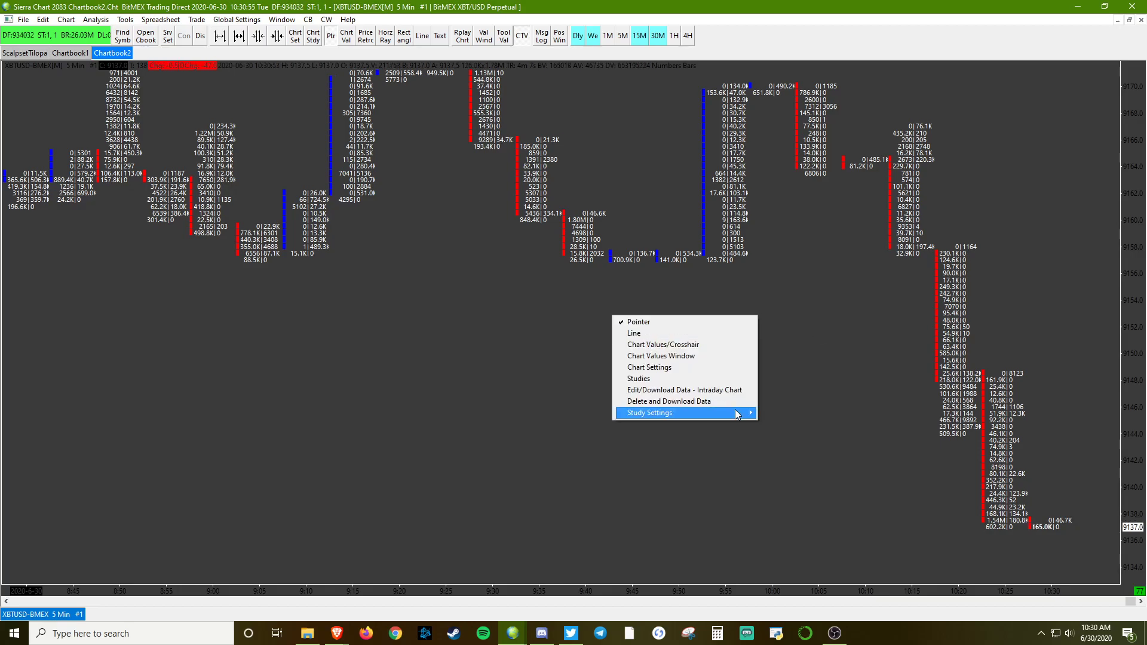
mouse_move(736, 414)
click(819, 418)
scroll(598, 331, down, 4)
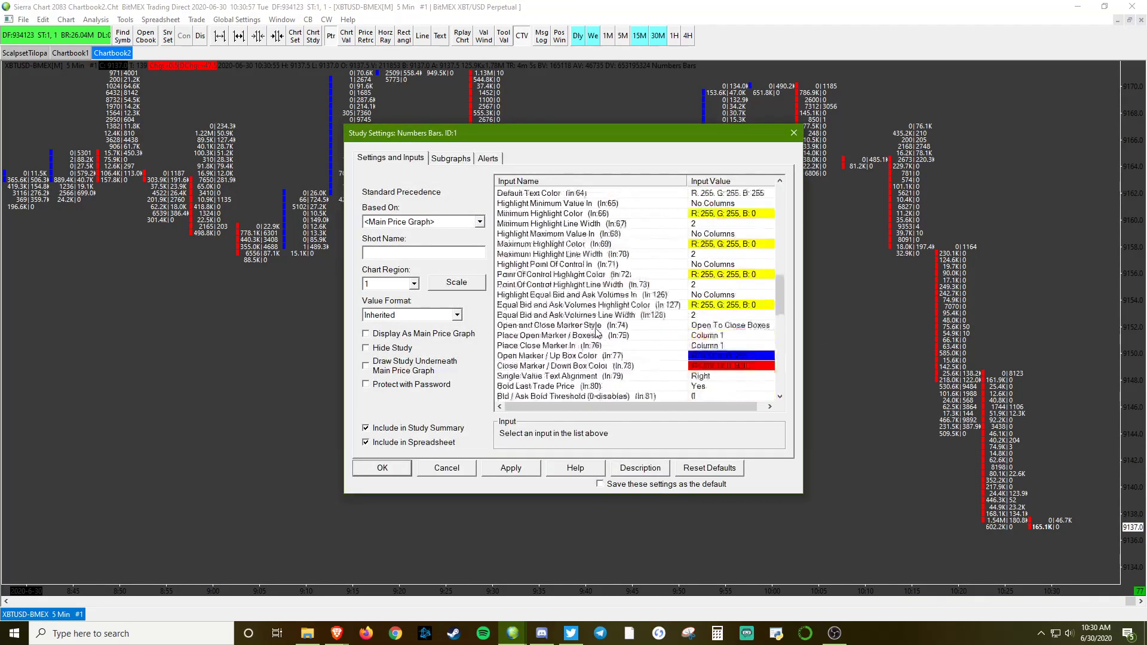
scroll(596, 333, down, 4)
scroll(596, 332, up, 2)
click(573, 295)
click(521, 435)
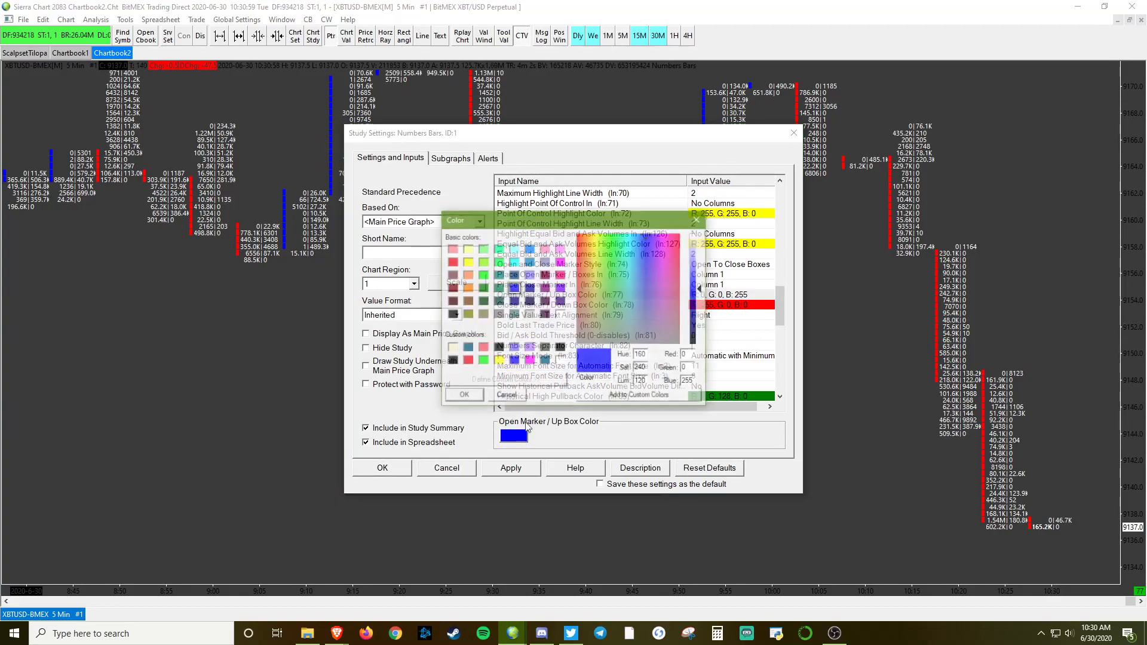
click(559, 315)
click(465, 394)
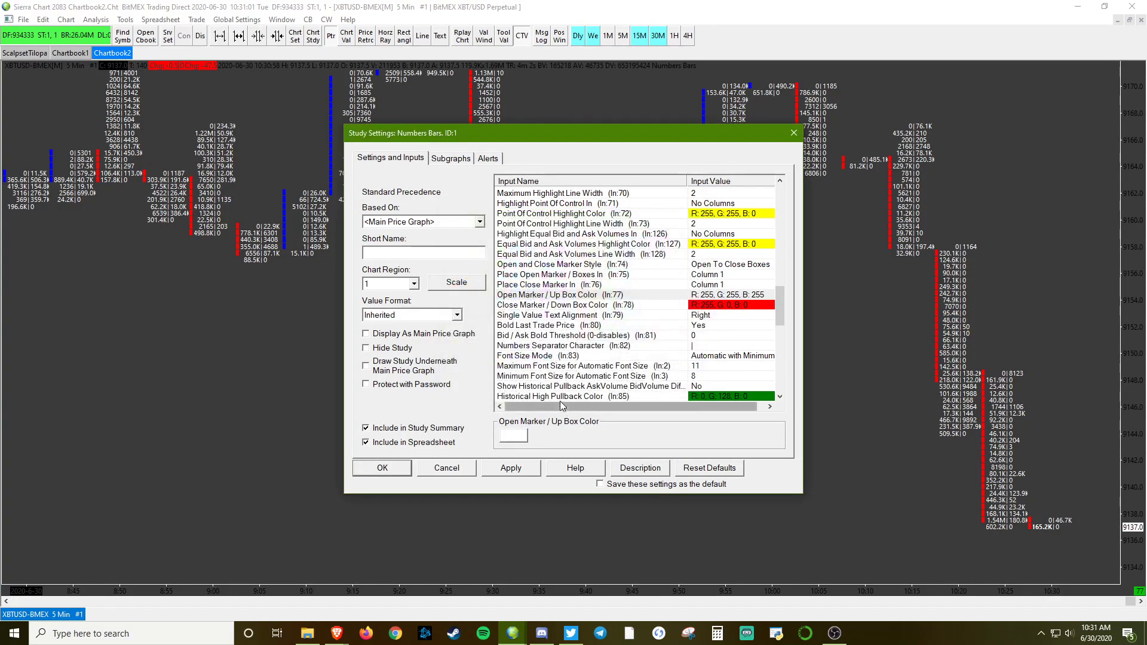
Set the Close Marker/Down Box Color to black, then apply and close the settings.
click(573, 305)
click(514, 435)
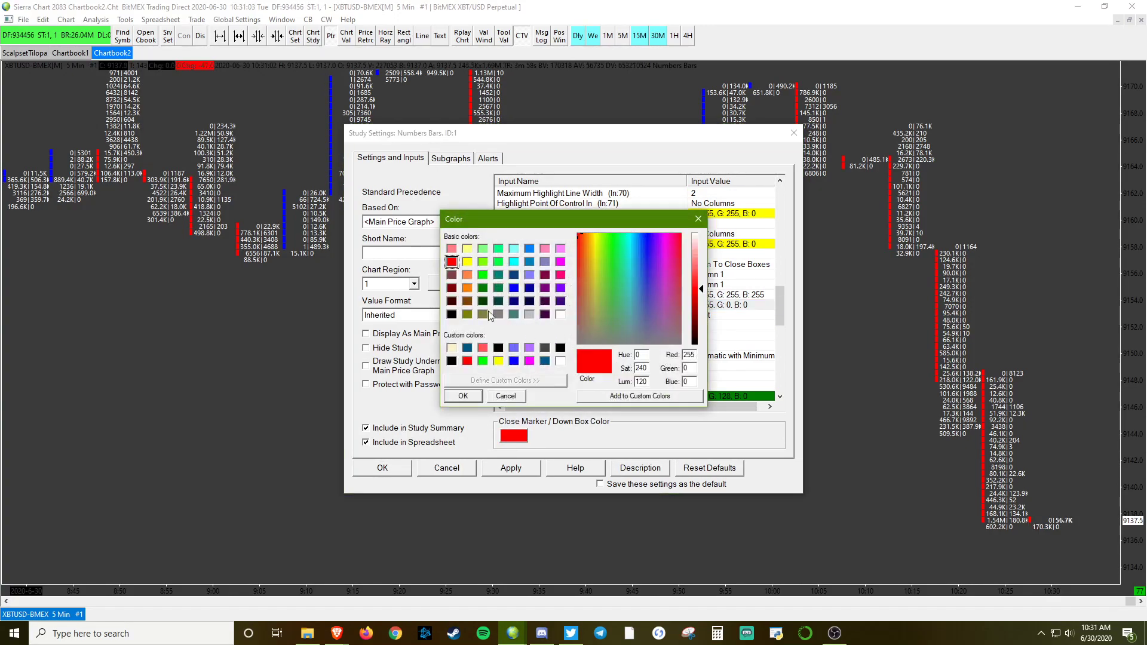
click(452, 315)
click(463, 395)
click(535, 469)
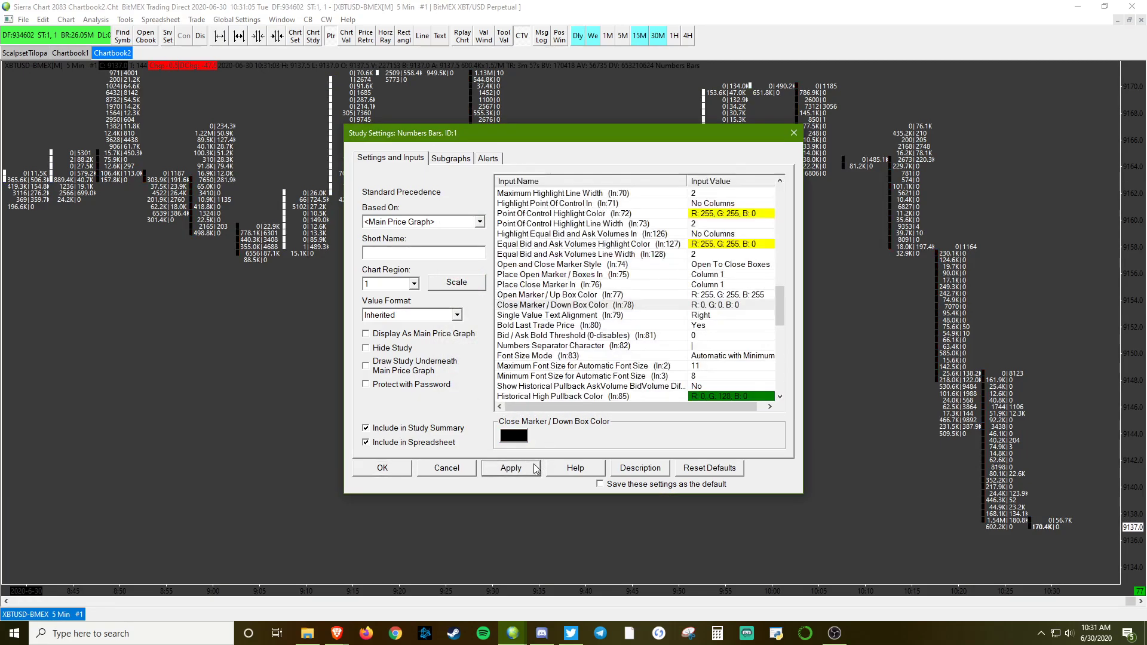
click(382, 467)
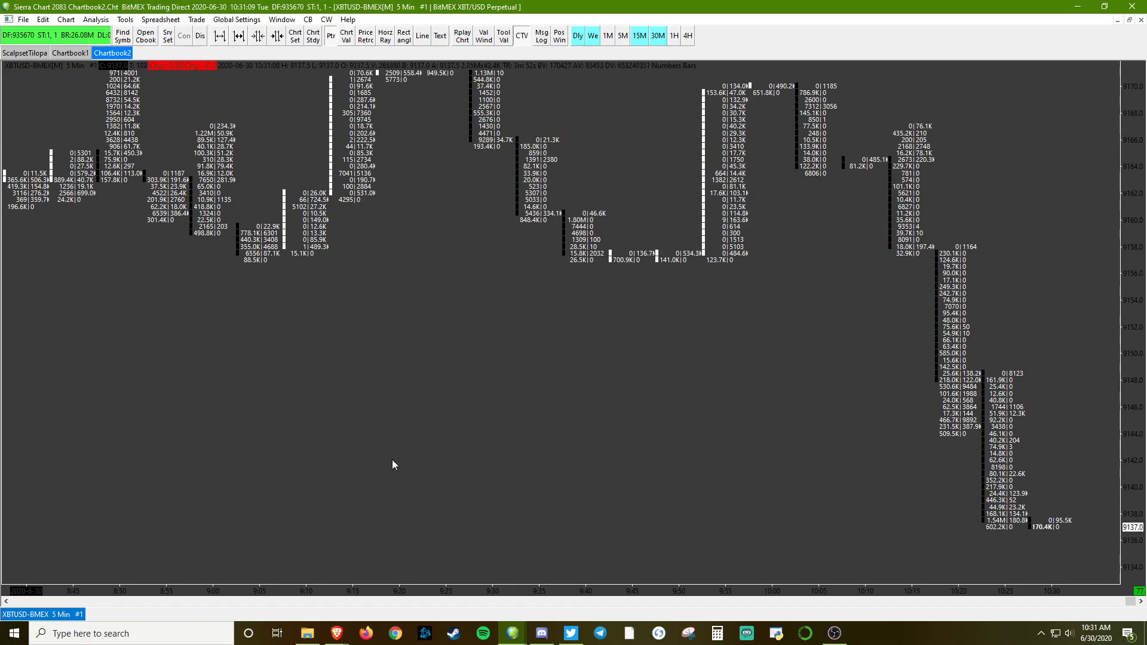
Set Column 1 Numbers Bars Text to the ask-minus-bid volume difference and apply.
right_click(561, 366)
mouse_move(669, 462)
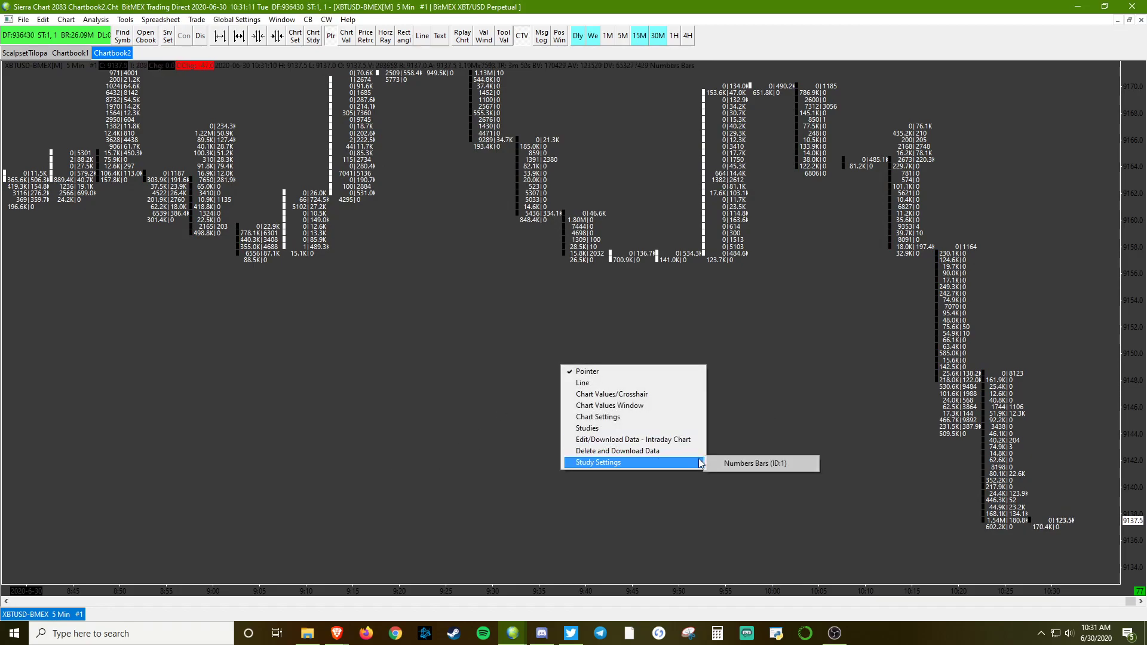
click(746, 463)
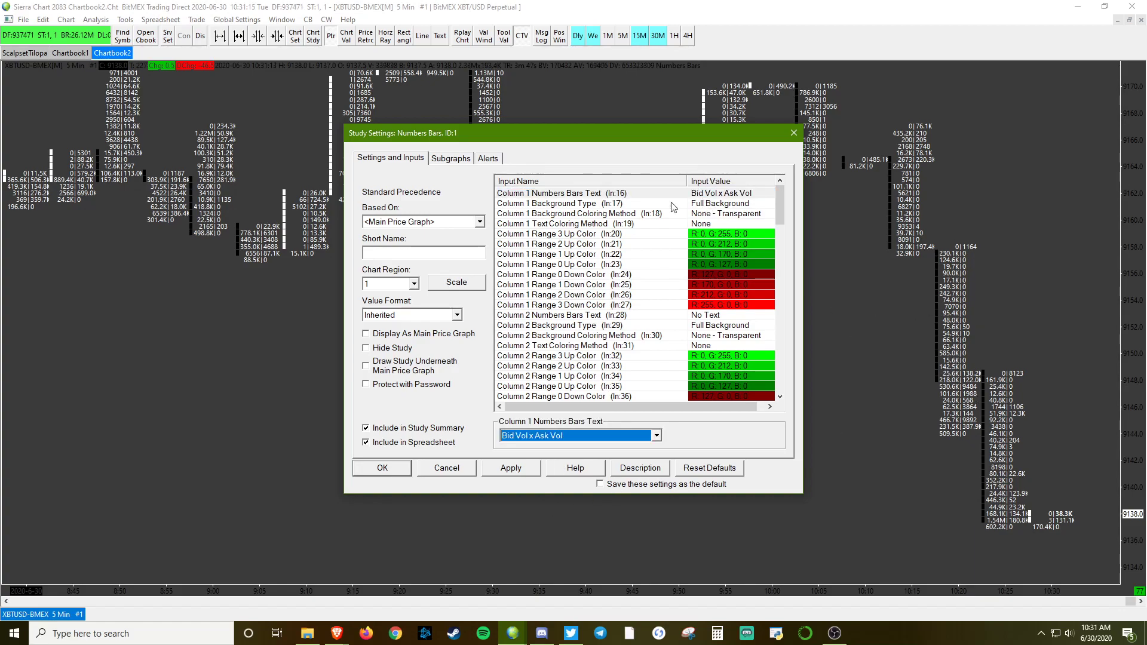
click(547, 436)
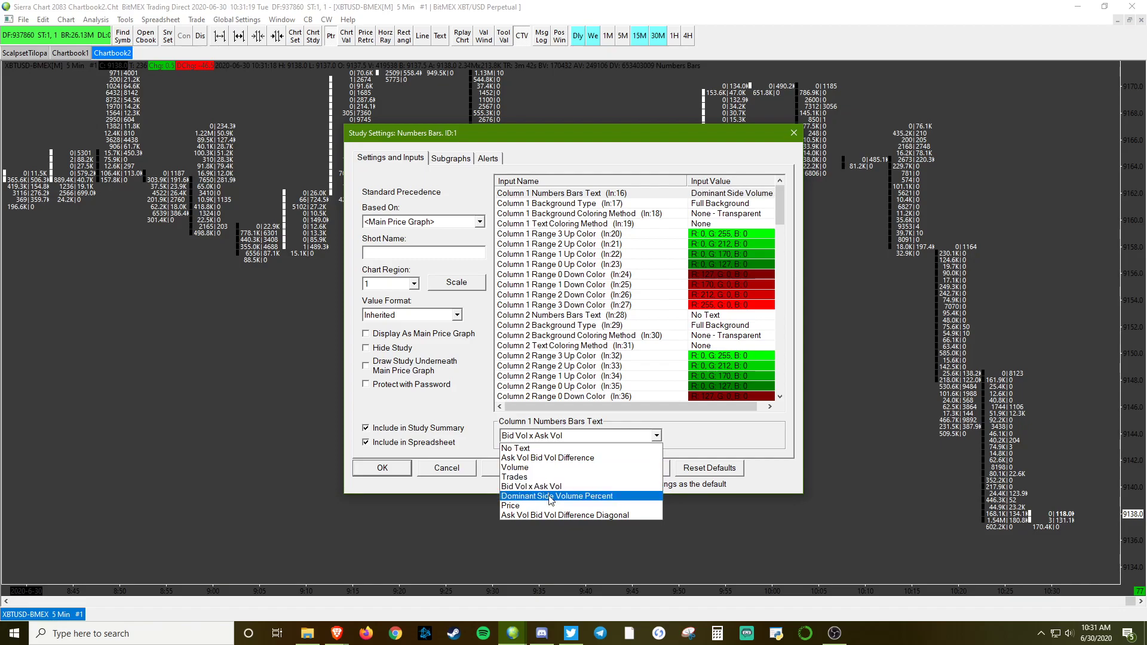
click(546, 461)
click(528, 468)
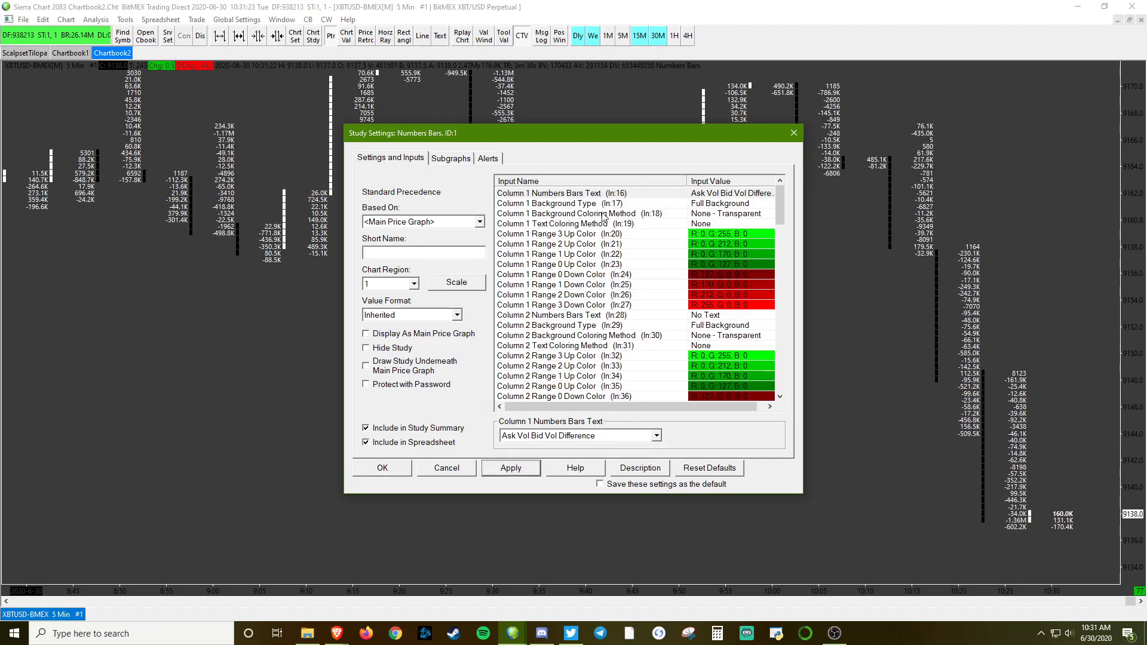
Change Column 1 Numbers Bars Text to Bid Vol x Ask Vol and apply.
click(664, 193)
click(538, 436)
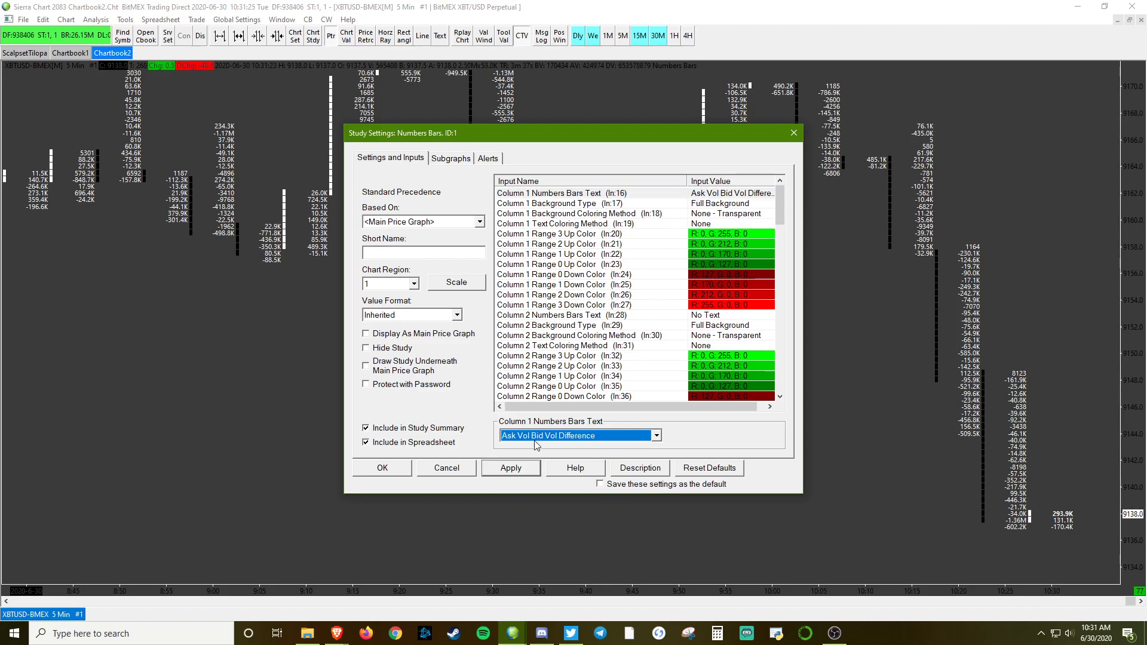
click(526, 472)
click(523, 469)
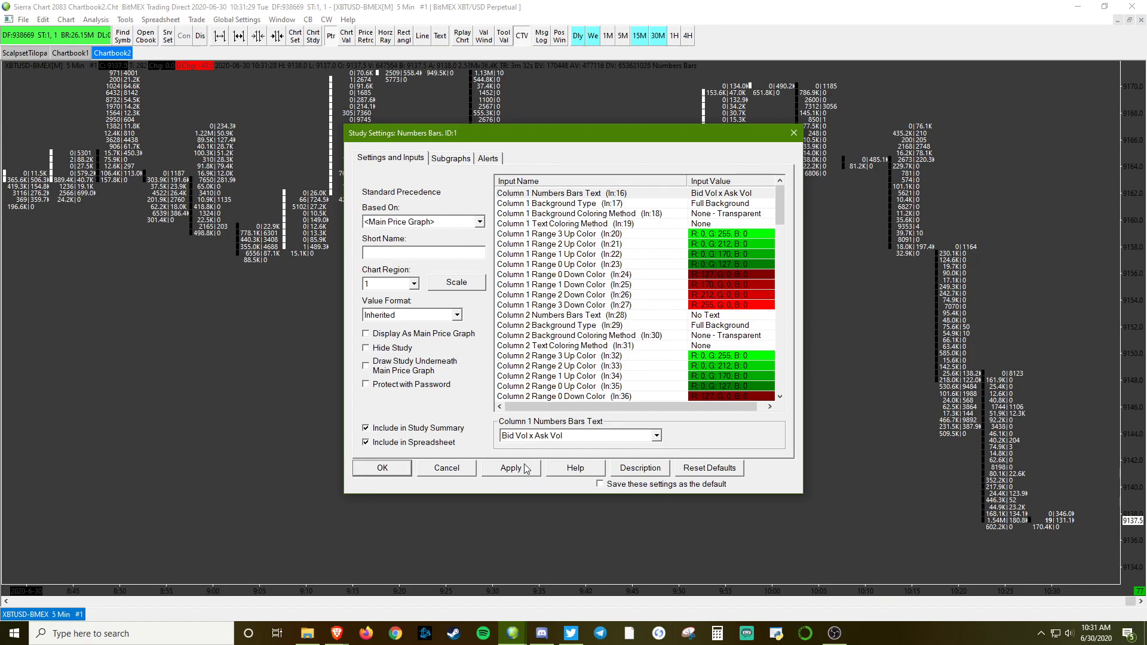
Set Column 1 Background Coloring Method to Based on Diagonal Dominant Side AskVol BidVol Percentage.
click(665, 214)
click(554, 436)
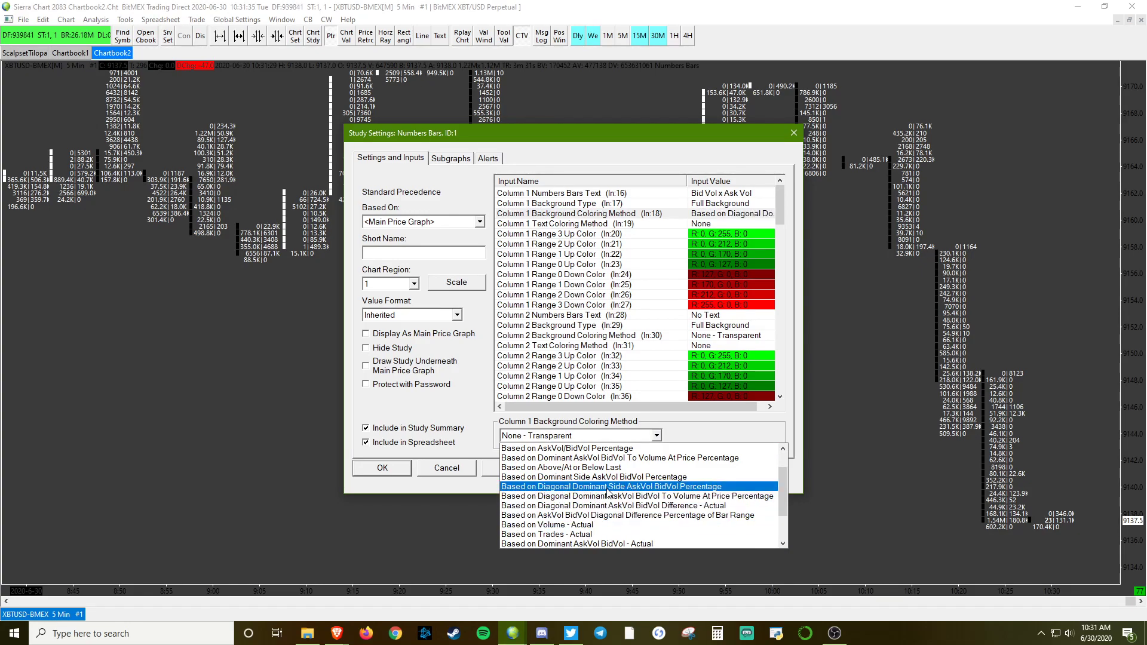
click(621, 491)
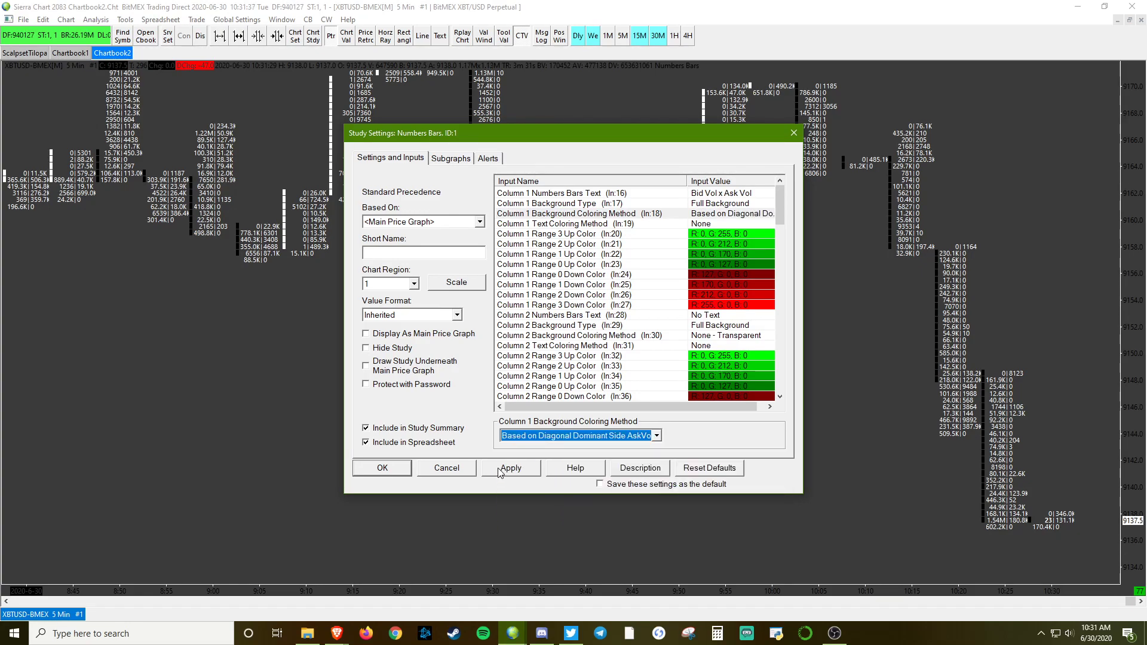
click(502, 470)
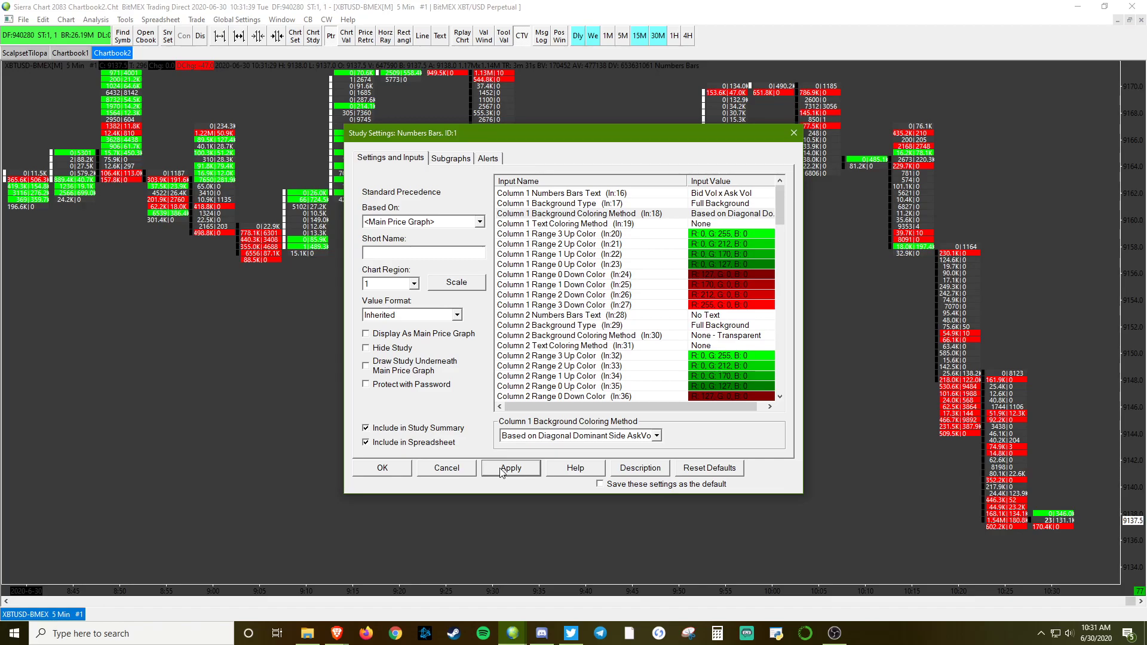
Set Column 1 Background Type to Ask/Bid Volume Split Profile, apply, and close settings.
click(603, 203)
click(574, 436)
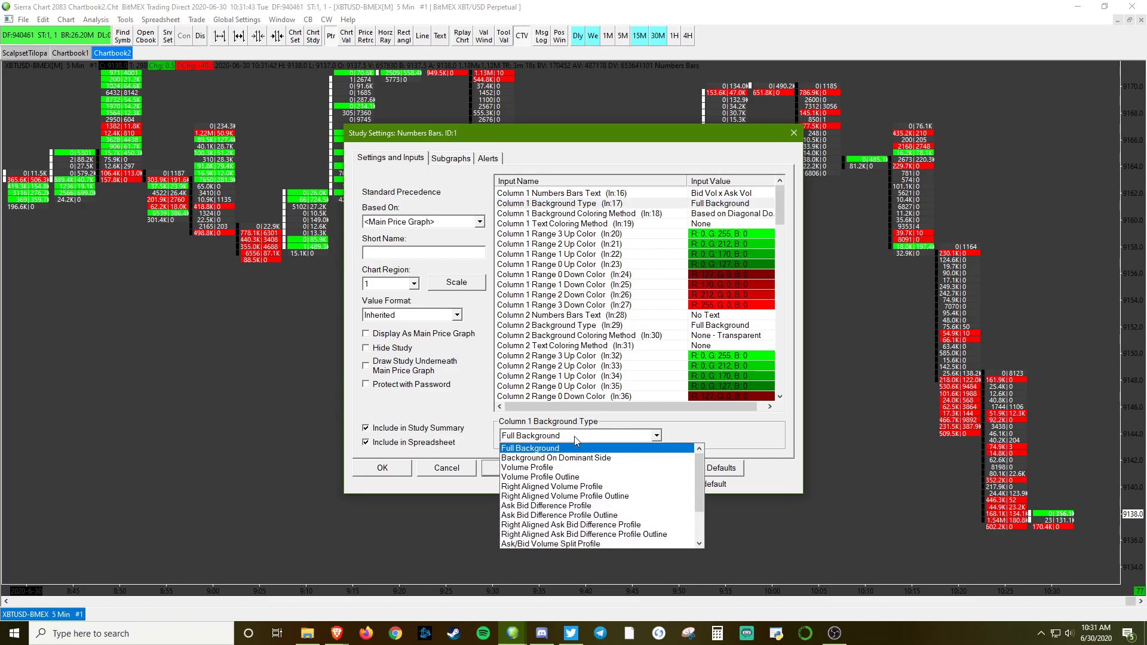
scroll(589, 544, down, 2)
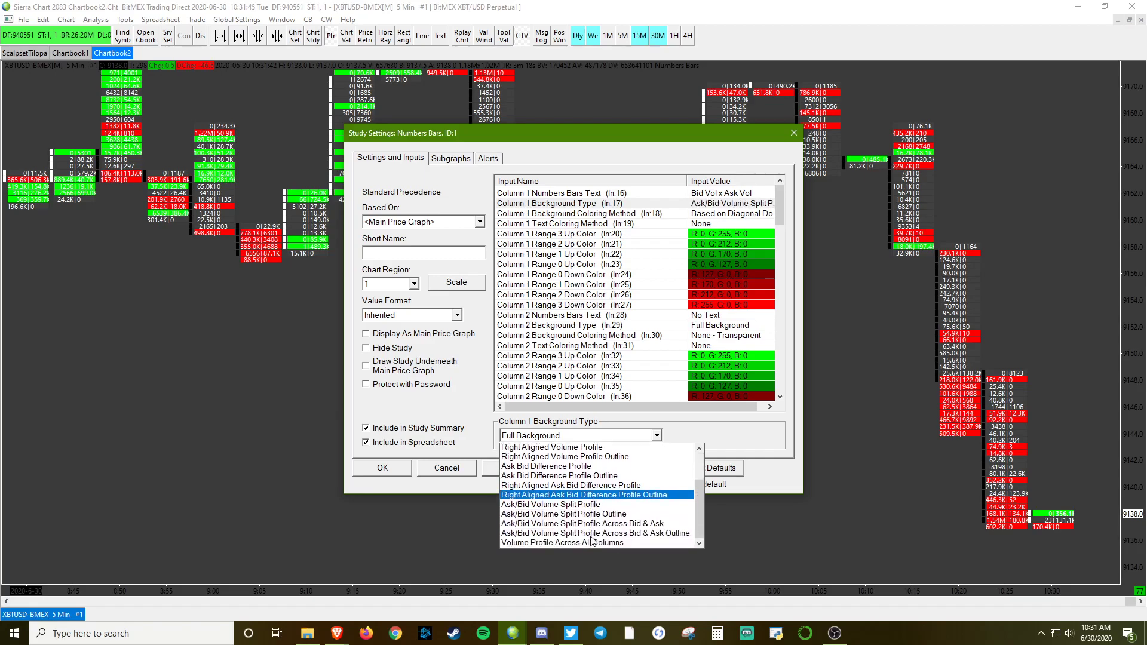
click(592, 497)
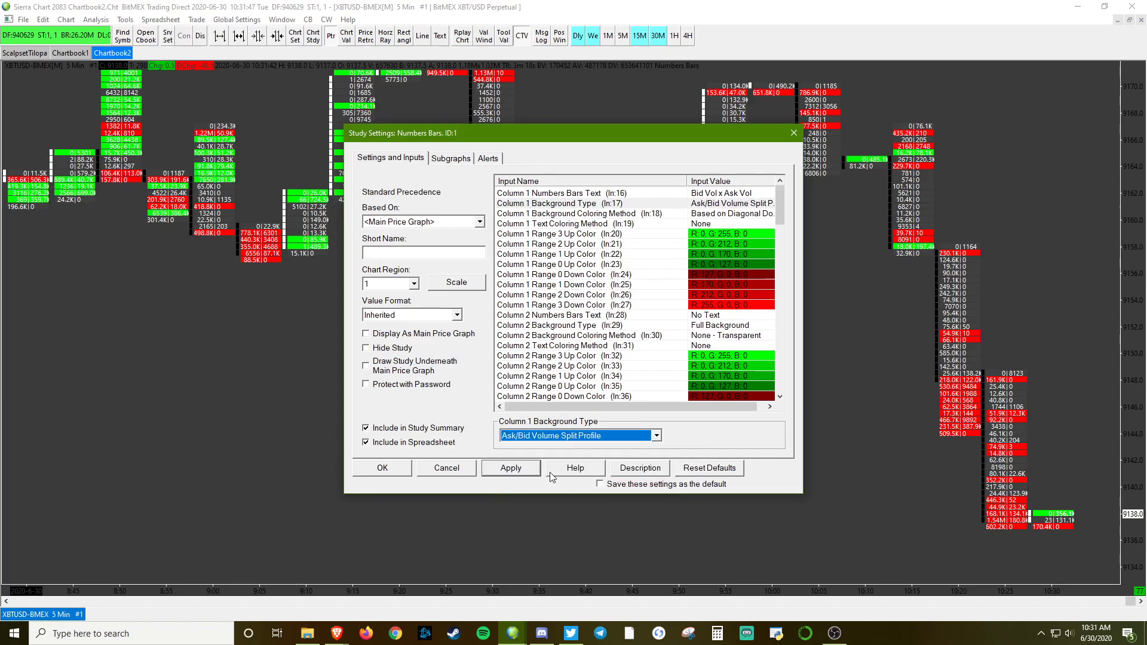
click(517, 473)
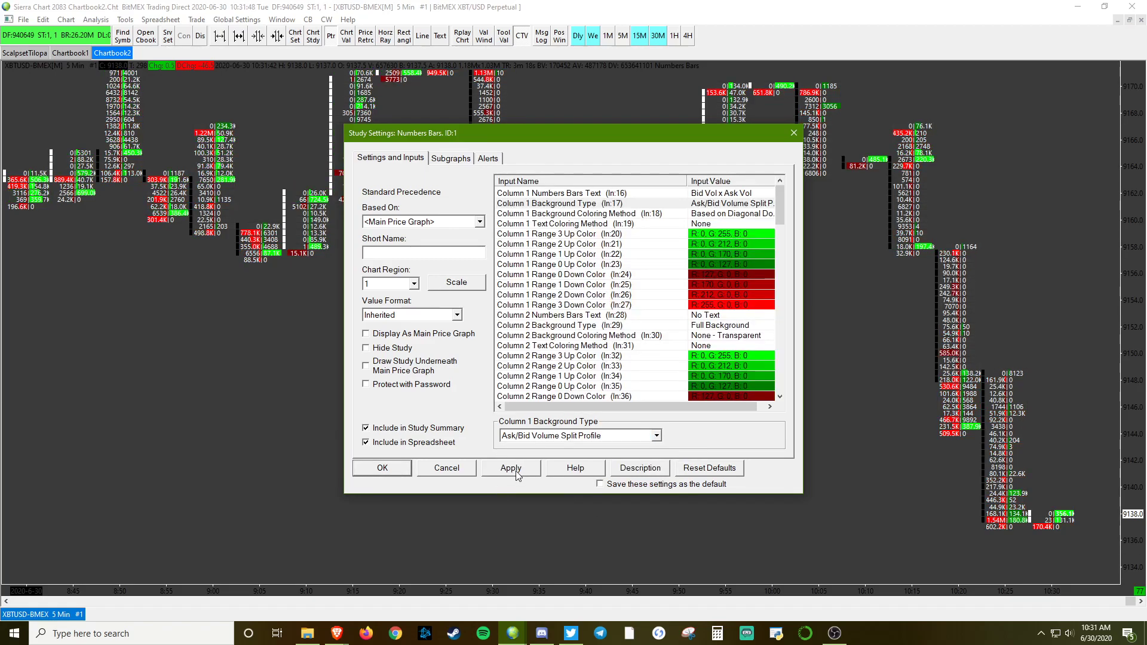
click(403, 473)
scroll(697, 429, up, 3)
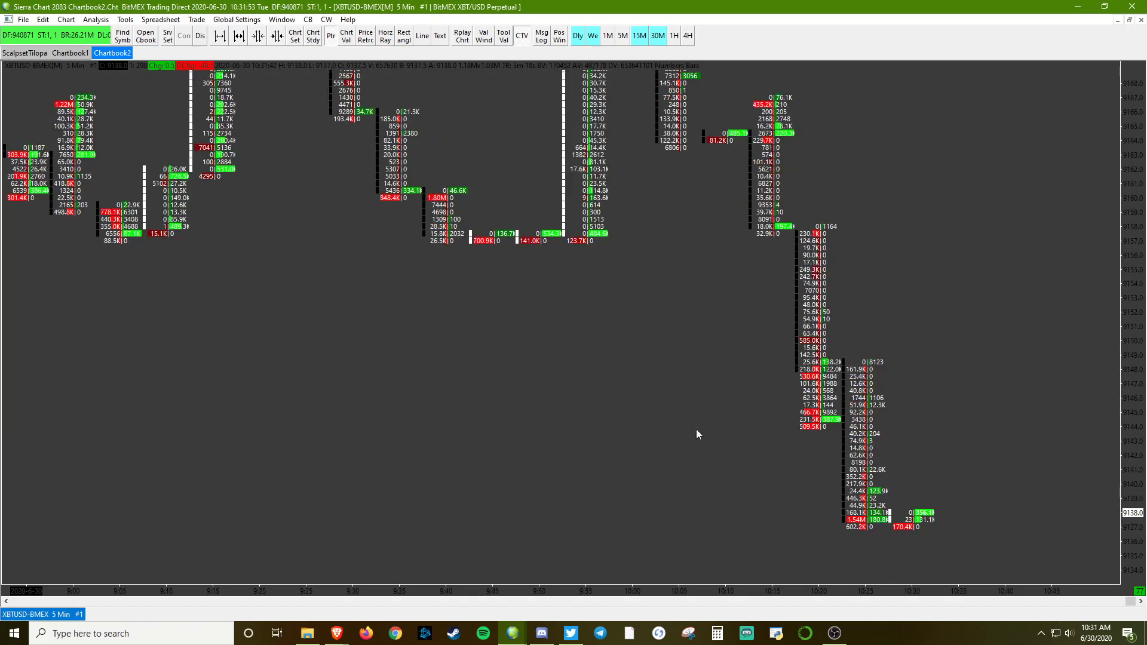
Set the Numbers Bars Default Text Color to black (R 0, G 0, B 0) and apply.
right_click(576, 356)
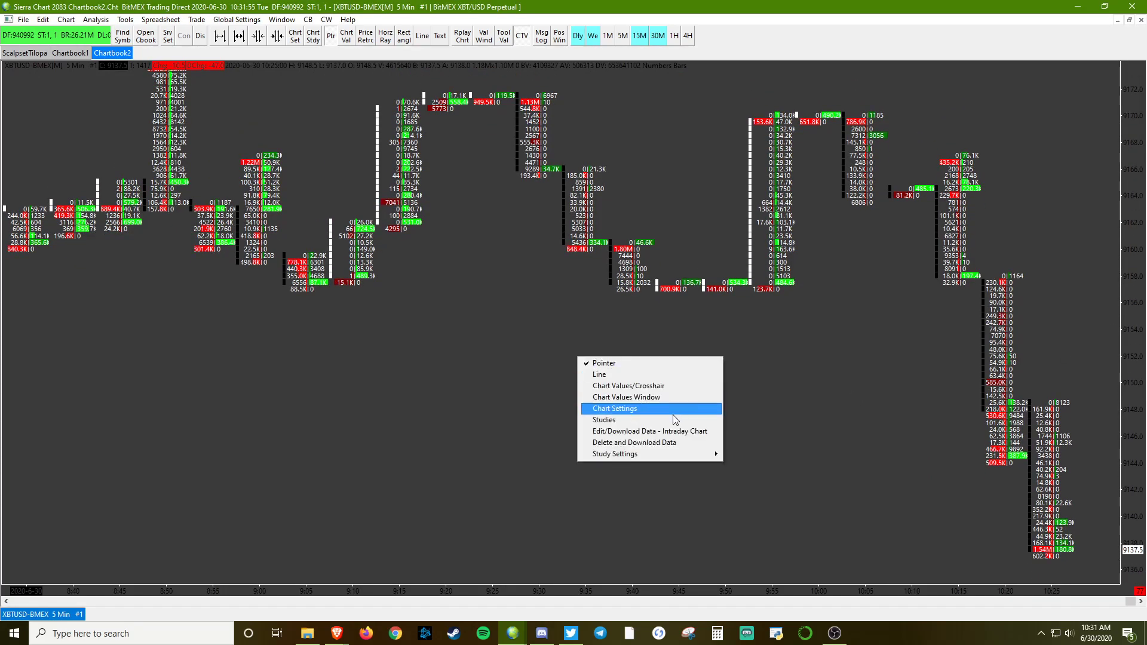
mouse_move(687, 455)
click(768, 456)
scroll(578, 307, down, 12)
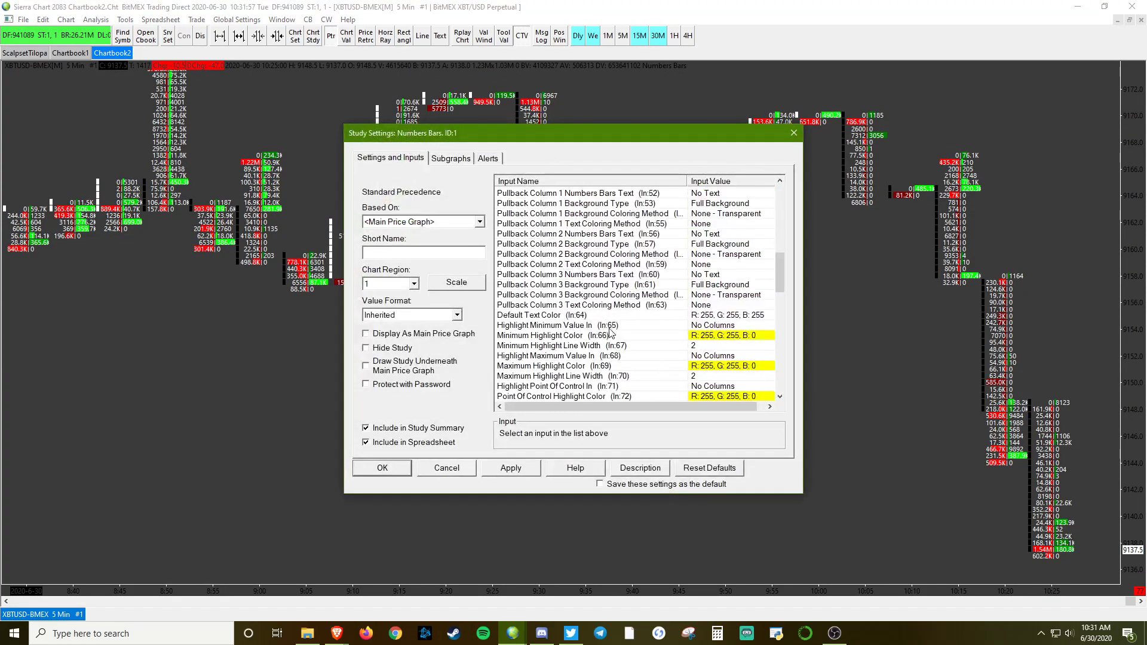
click(674, 315)
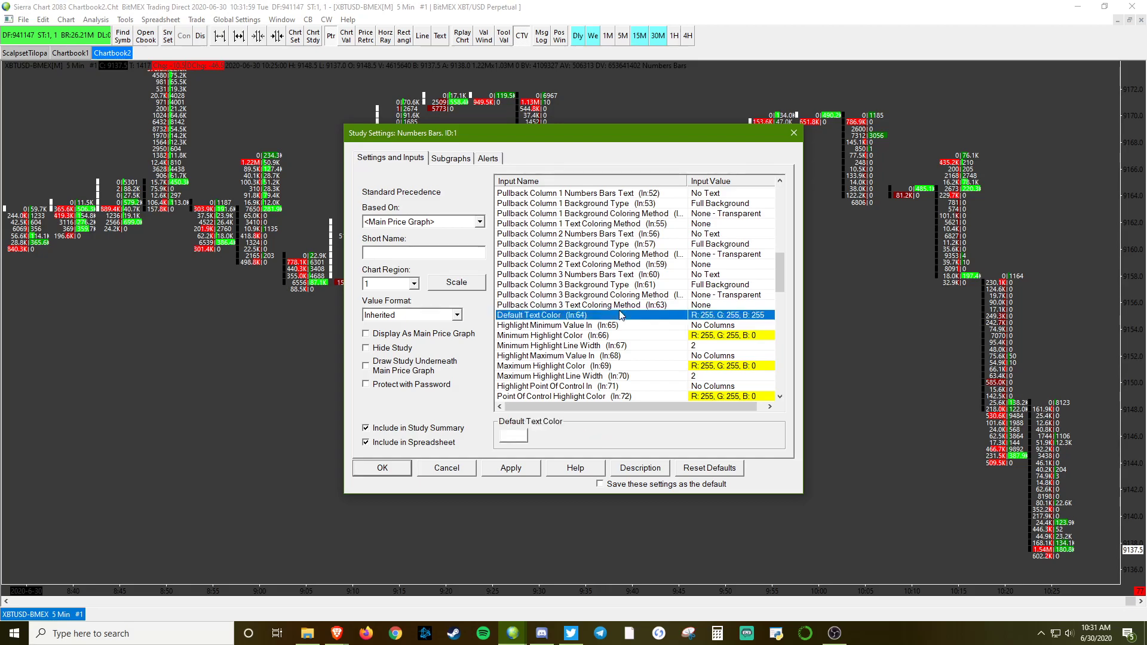
click(513, 434)
click(452, 314)
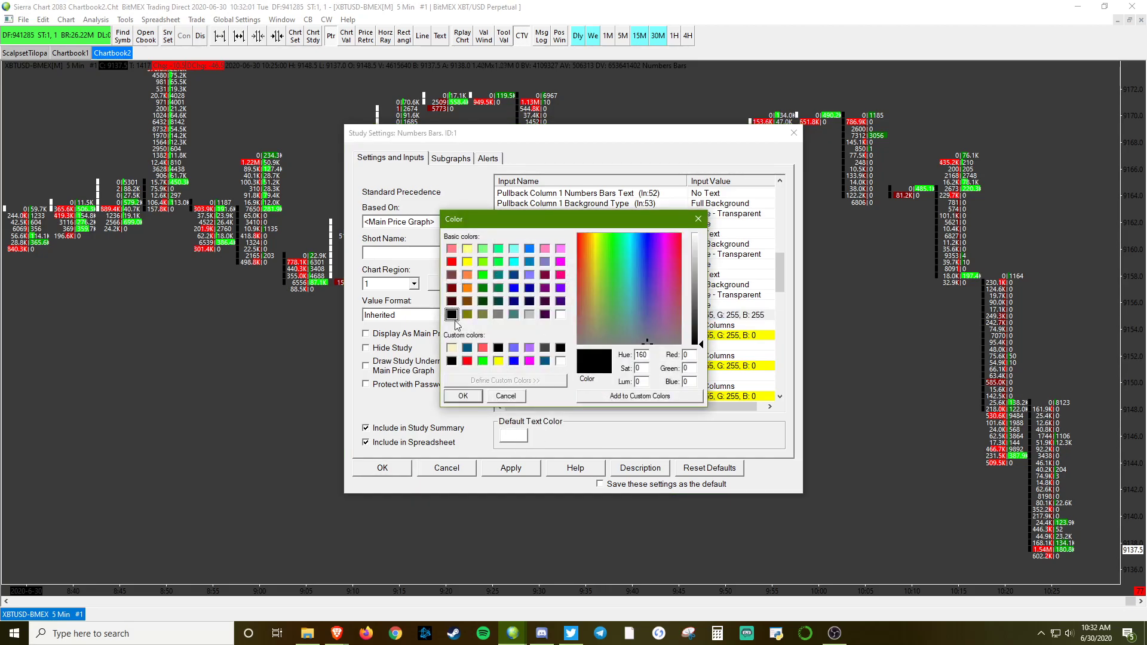
click(463, 396)
click(519, 471)
scroll(626, 345, up, 12)
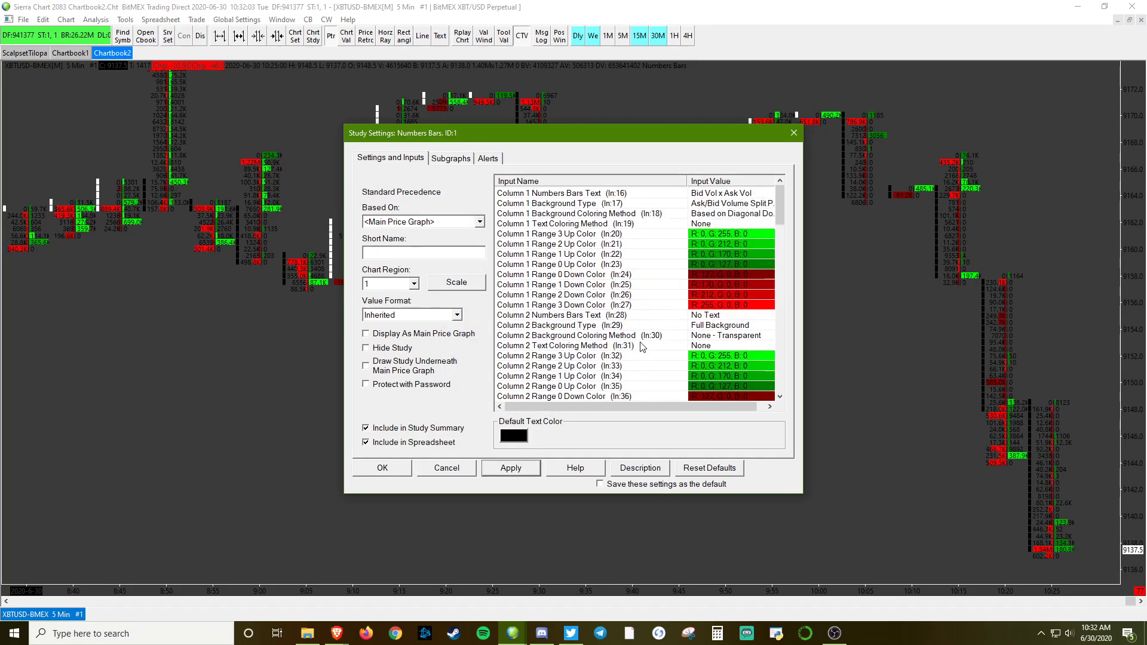
Change the automatic font size maximum from 11 to 9, minimum 6, then apply and close.
scroll(668, 317, down, 20)
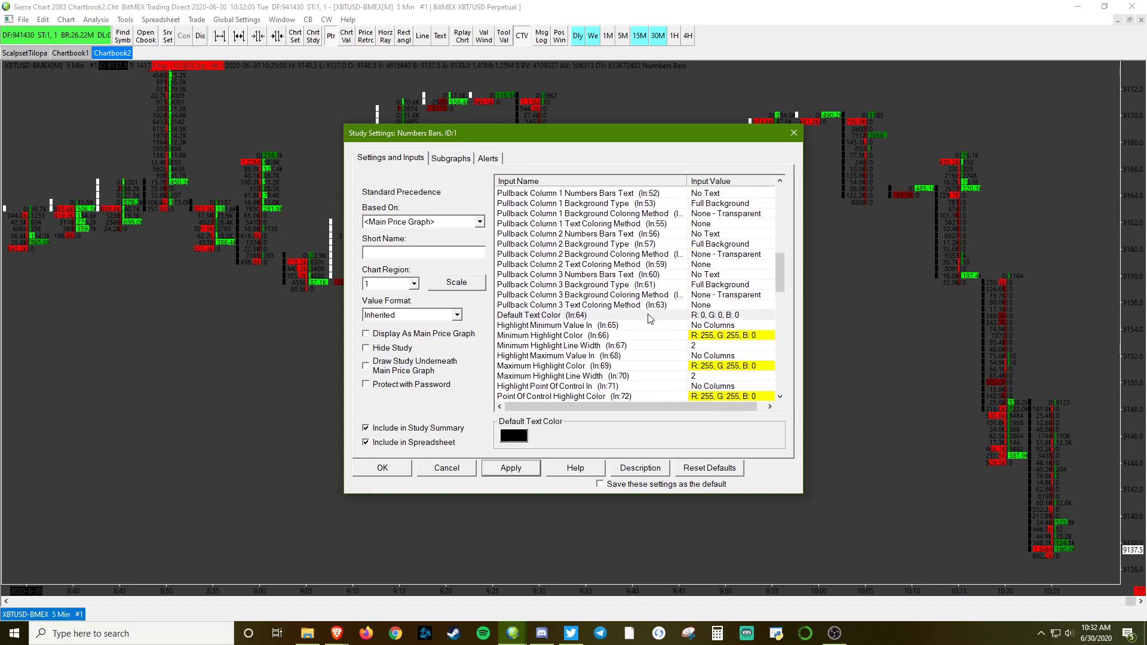
scroll(650, 318, down, 2)
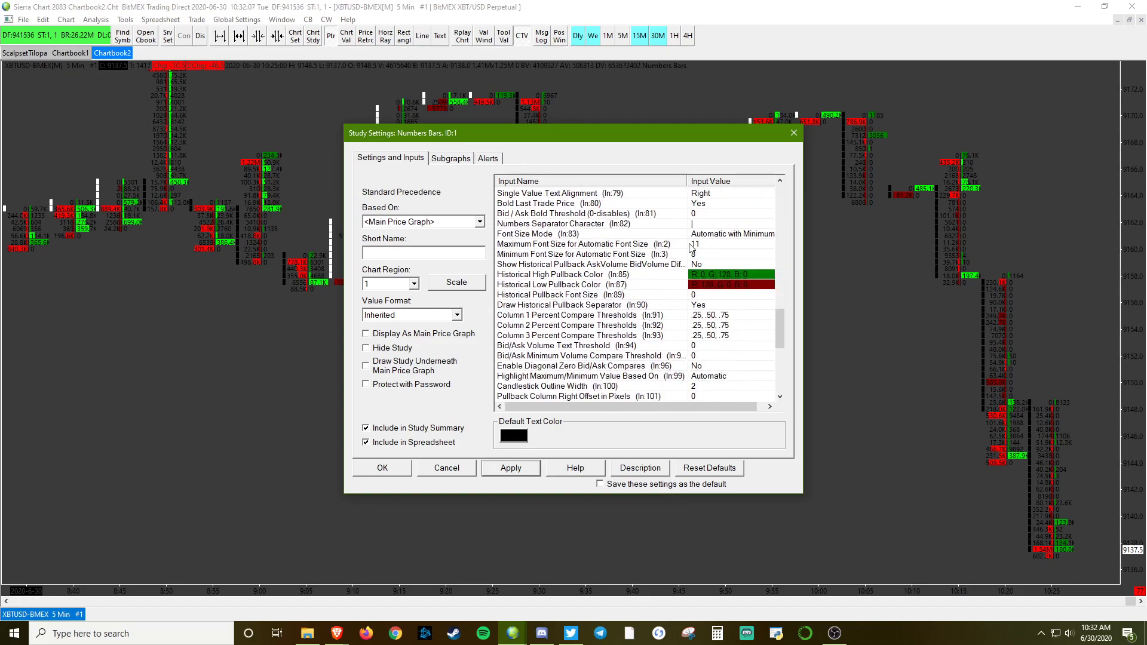
click(671, 245)
key(BackSpace)
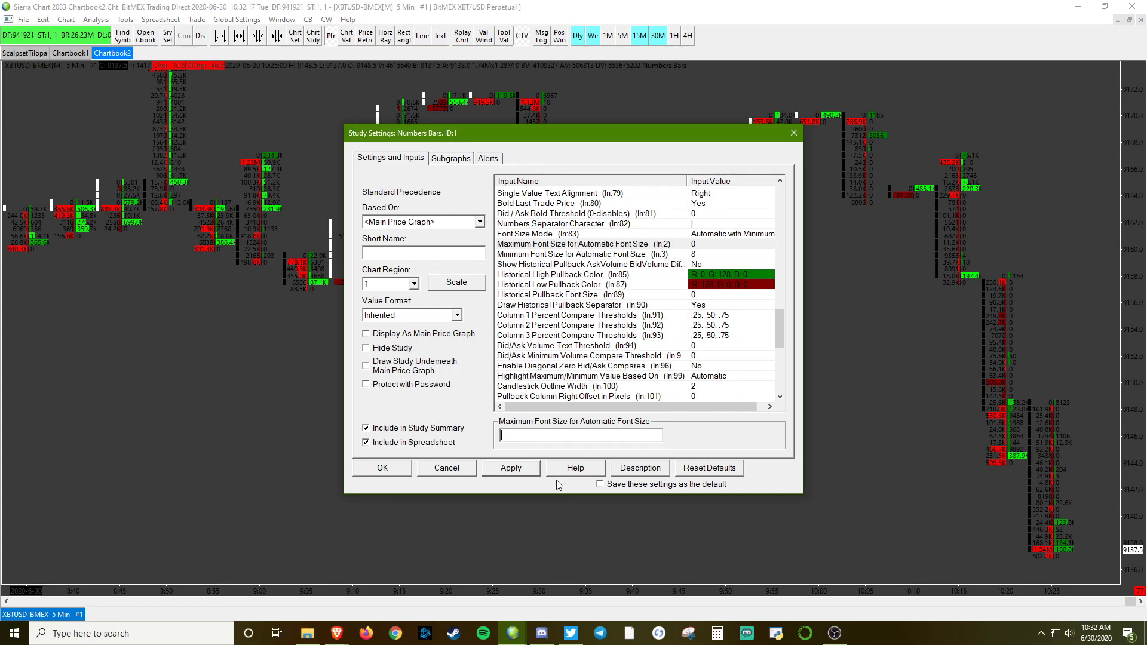
text(9)
click(589, 255)
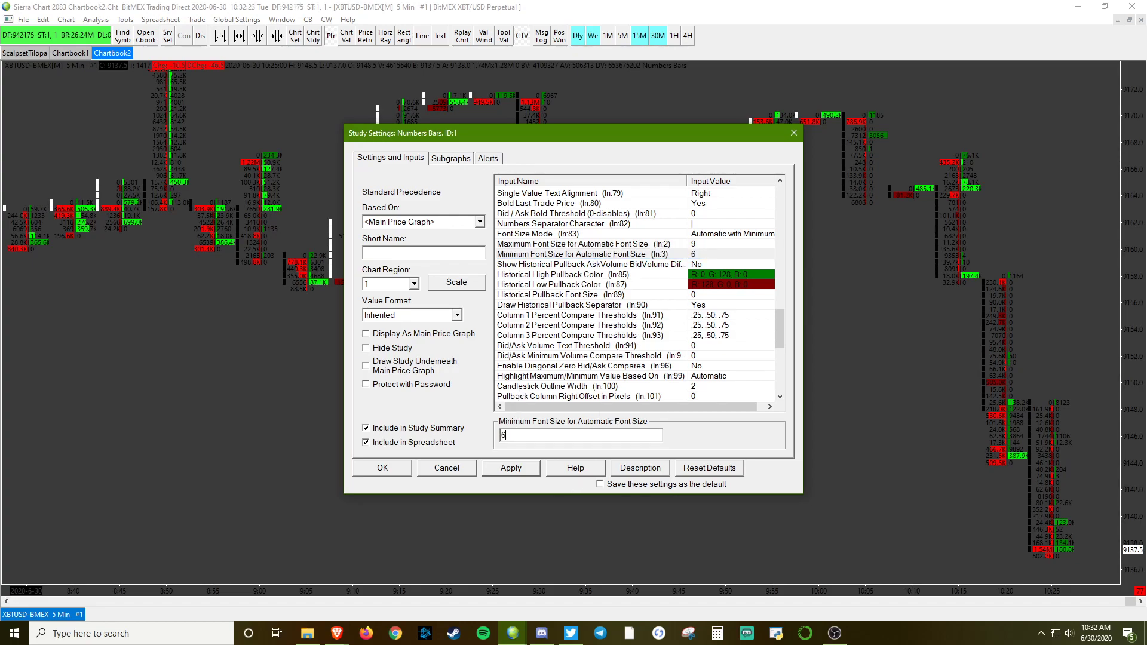
click(513, 469)
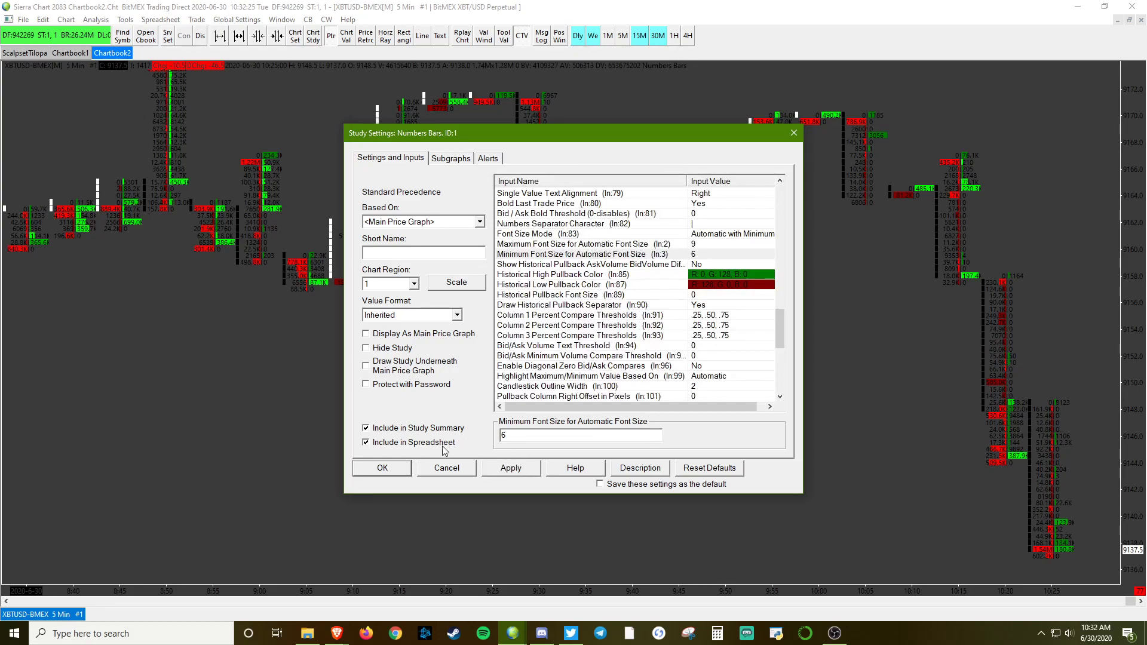
click(383, 466)
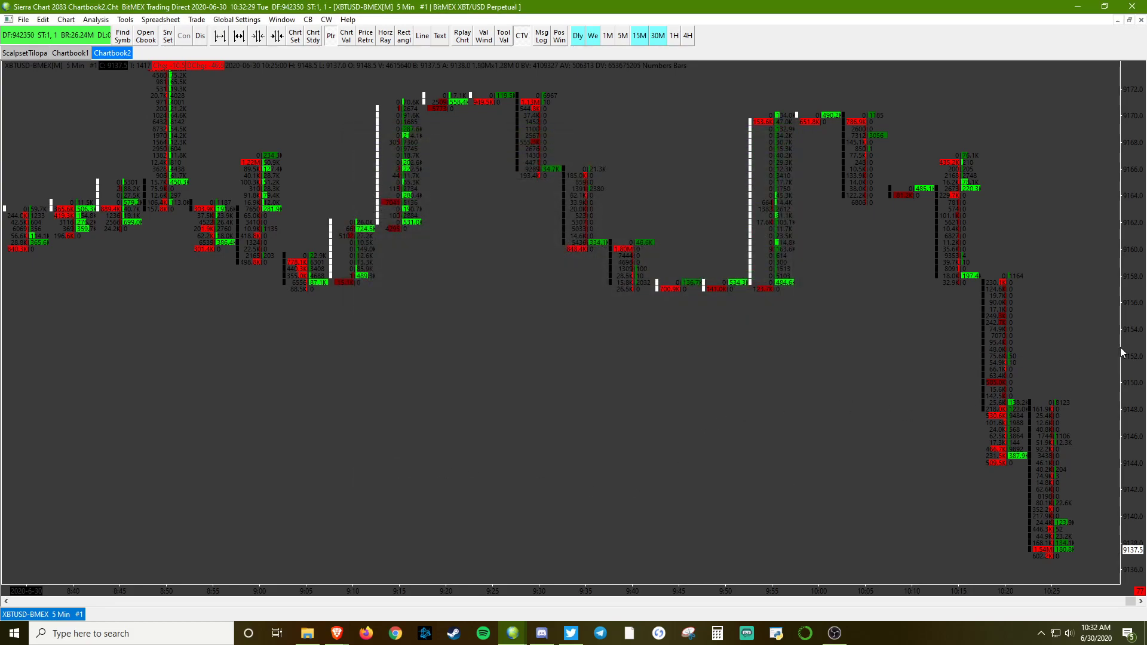
Add and apply the Numbers Bars Calculated Values study, then close the Chart Studies window.
scroll(1120, 347, down, 3)
right_click(505, 404)
click(388, 334)
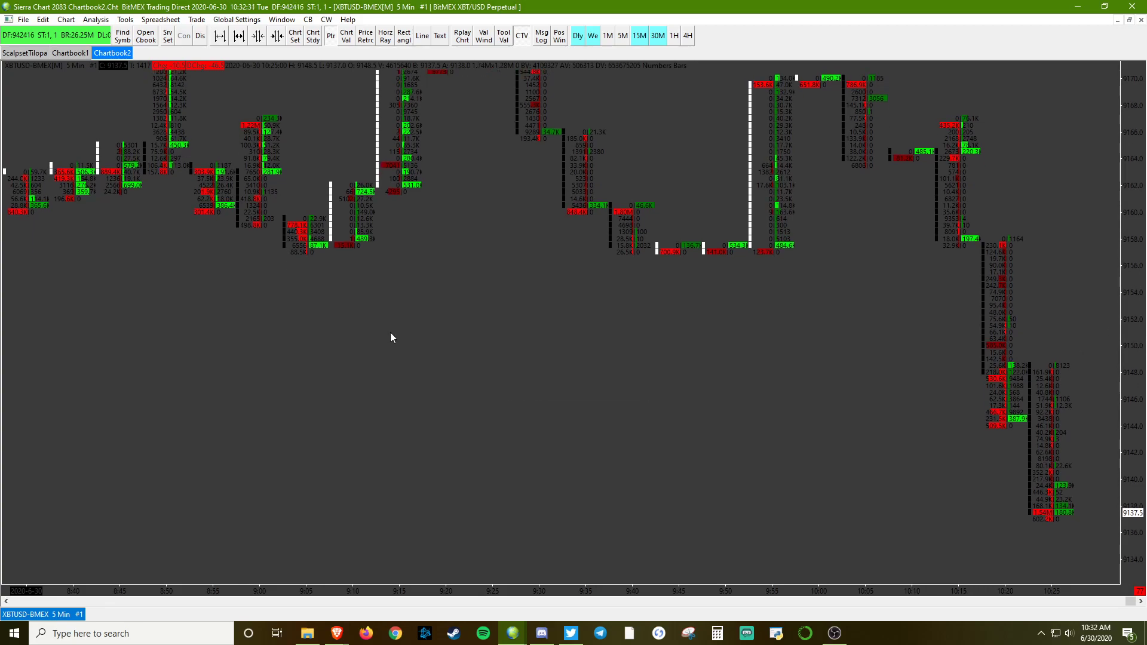
scroll(398, 345, down, 1)
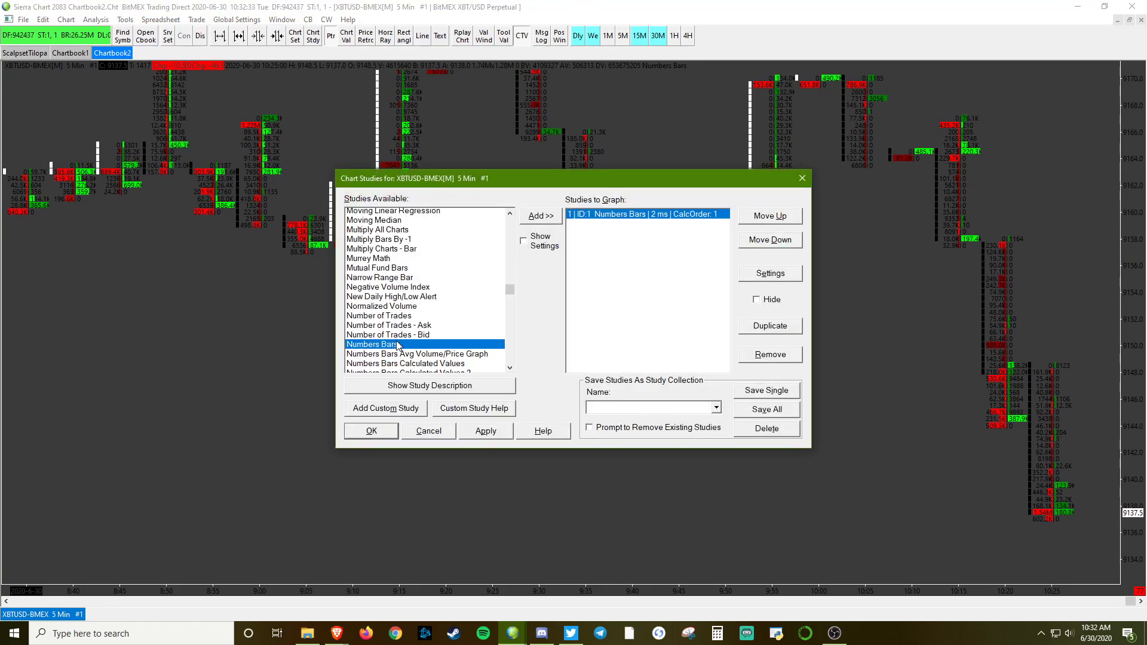
scroll(401, 346, down, 2)
click(478, 328)
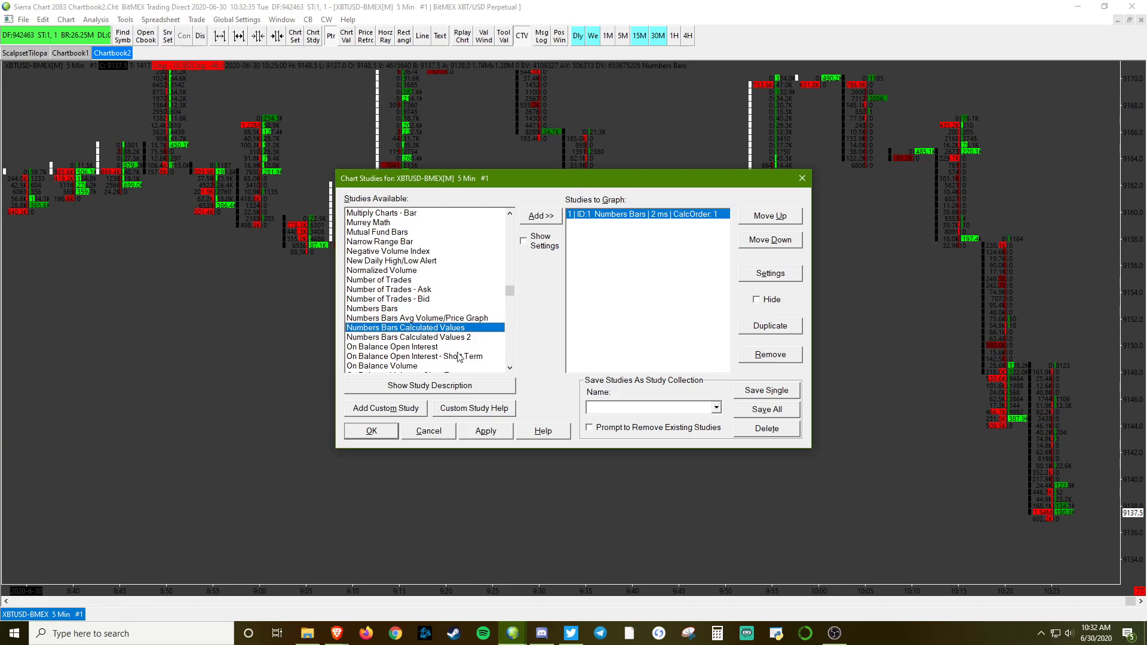
click(484, 436)
double_click(453, 333)
click(486, 432)
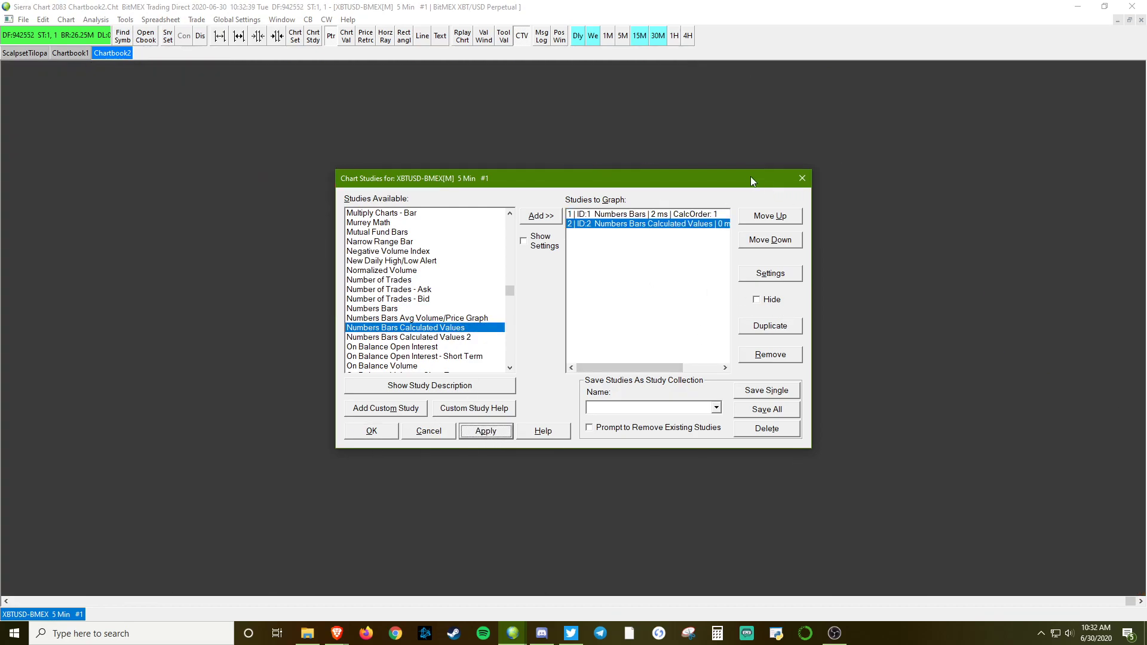
click(800, 178)
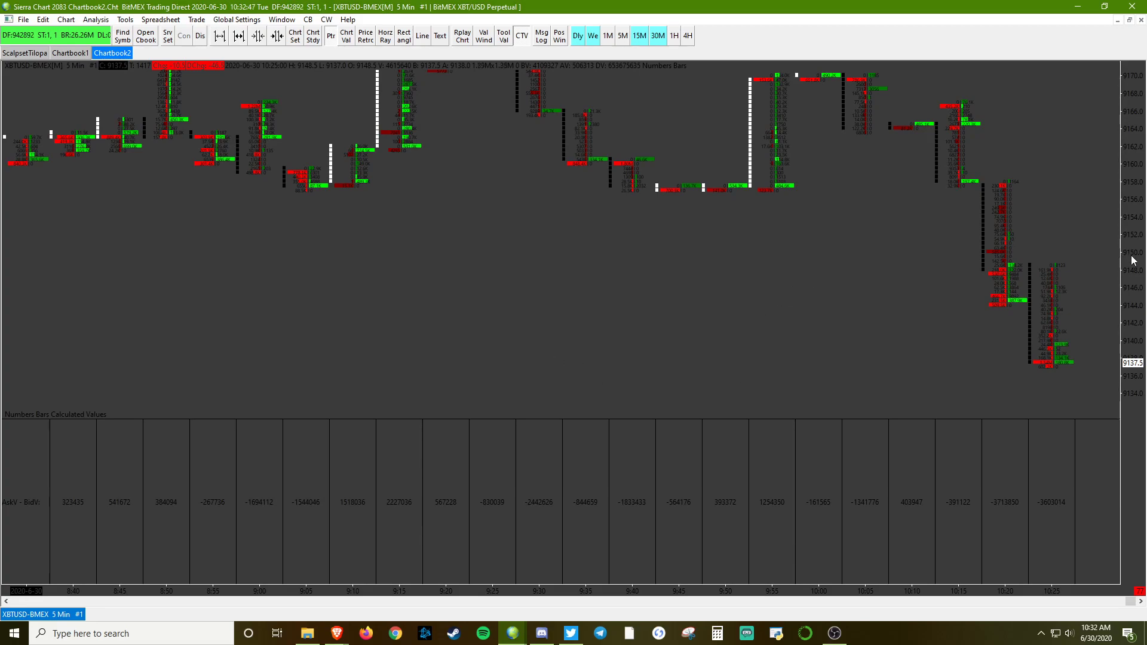
Shift the price bars lower and open the Numbers Bars Calculated Values study settings.
drag(1131, 259, 1129, 290)
right_click(507, 482)
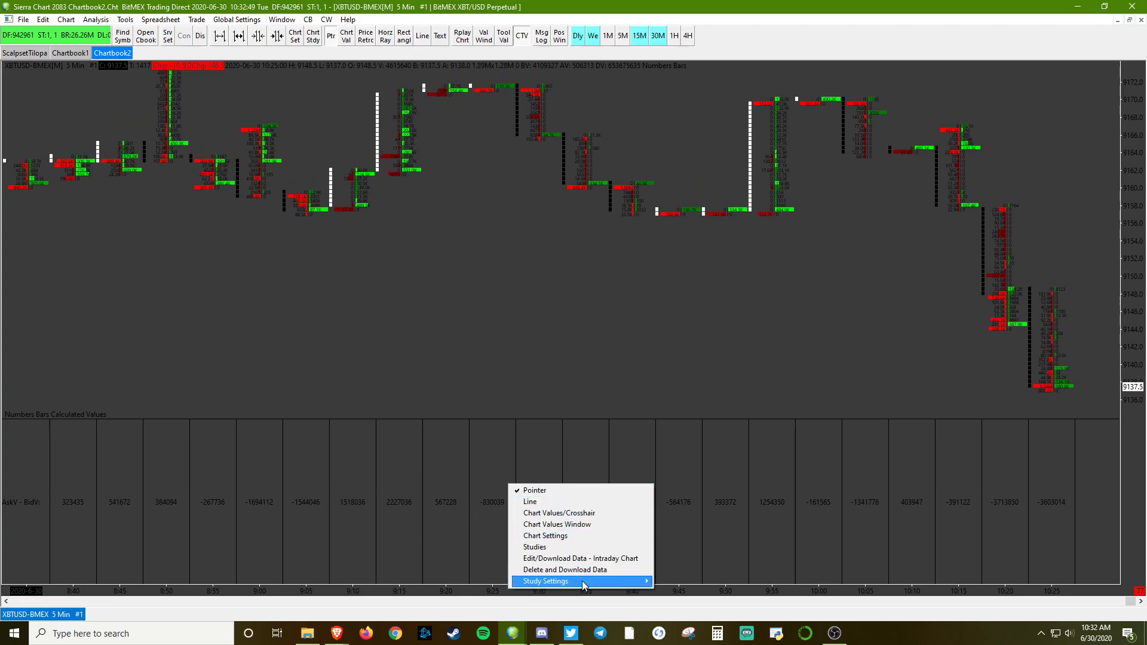
click(689, 574)
right_click(654, 535)
mouse_move(752, 520)
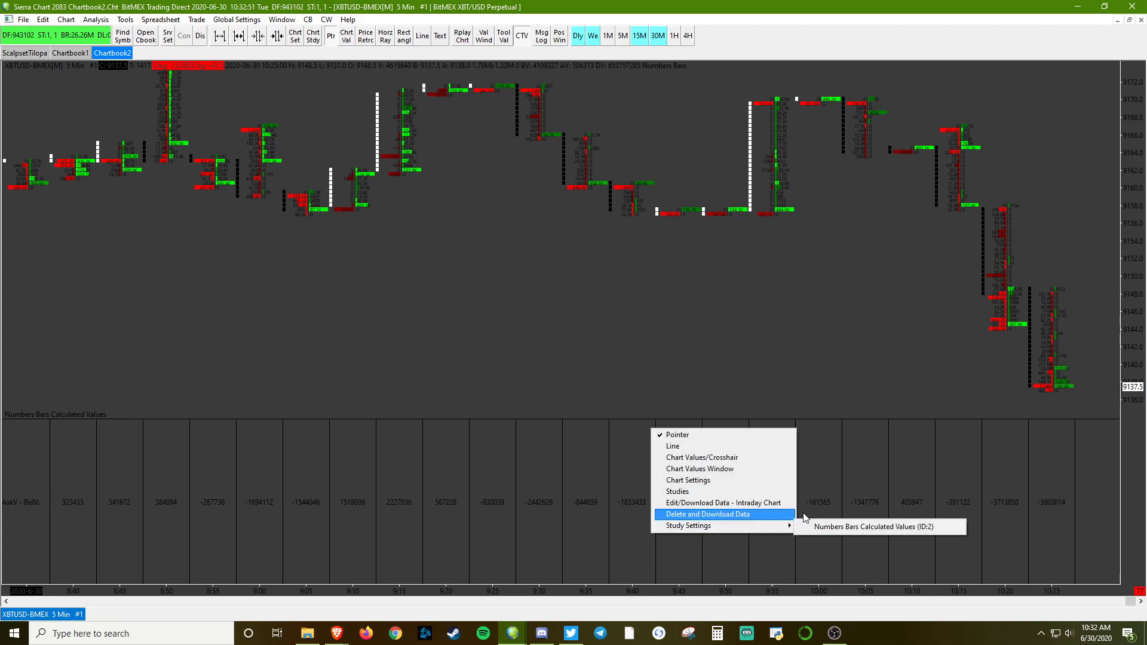
click(830, 527)
Colour the ask/bid difference subgraph white, give it the short name 'Delta', and apply.
click(451, 157)
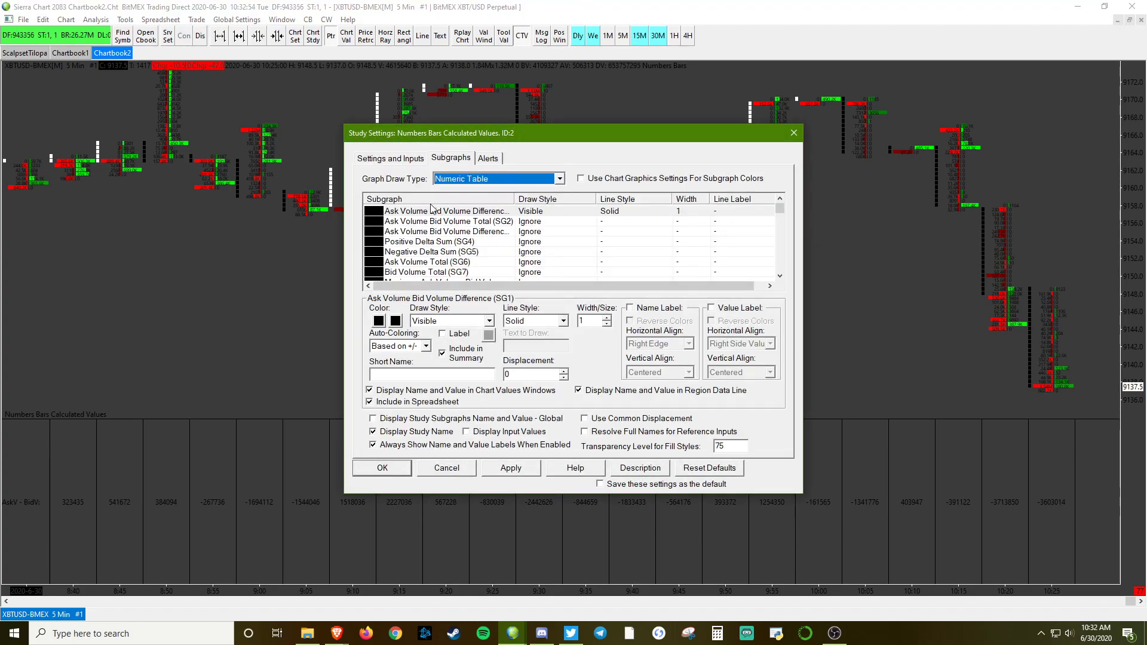
click(379, 320)
click(559, 317)
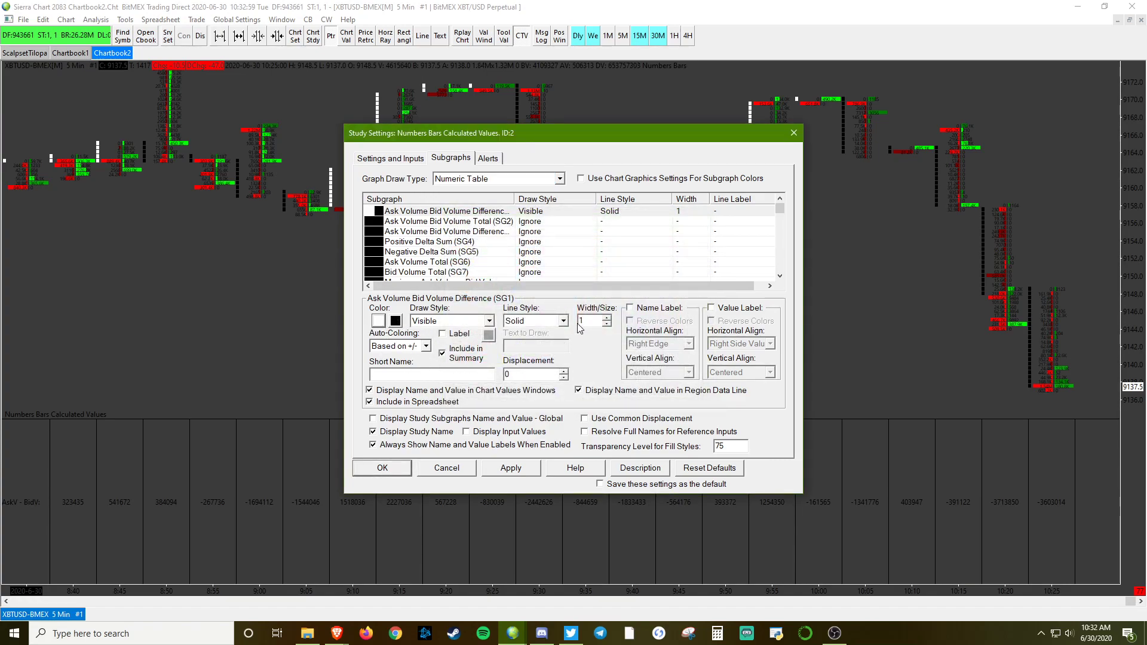
click(443, 374)
text(Delta)
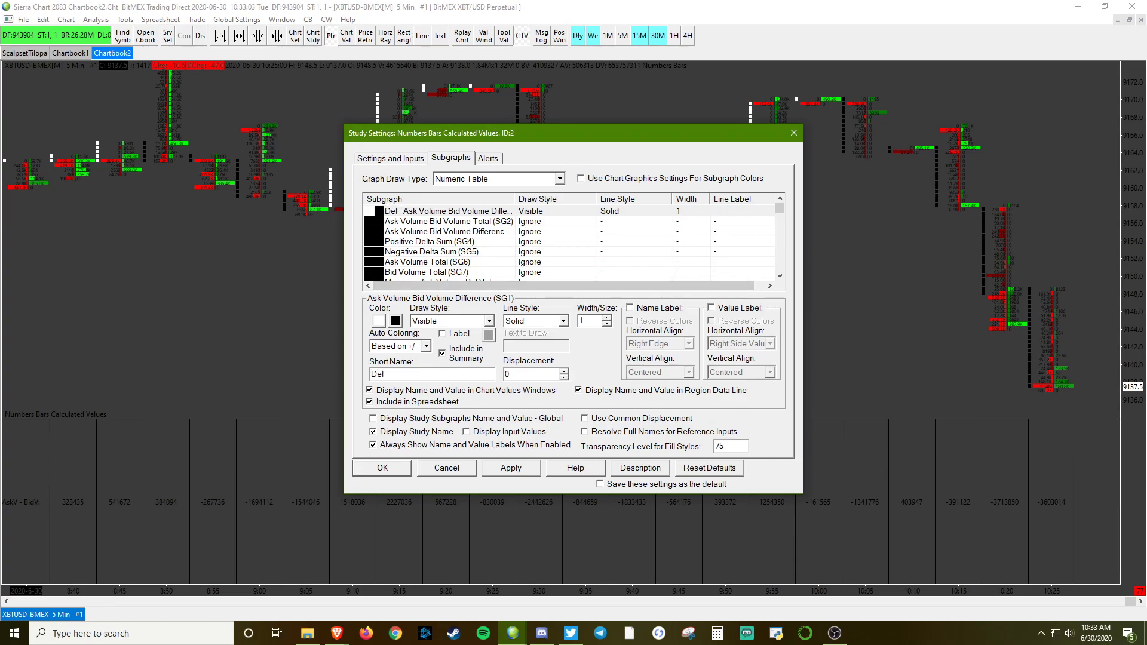
click(511, 469)
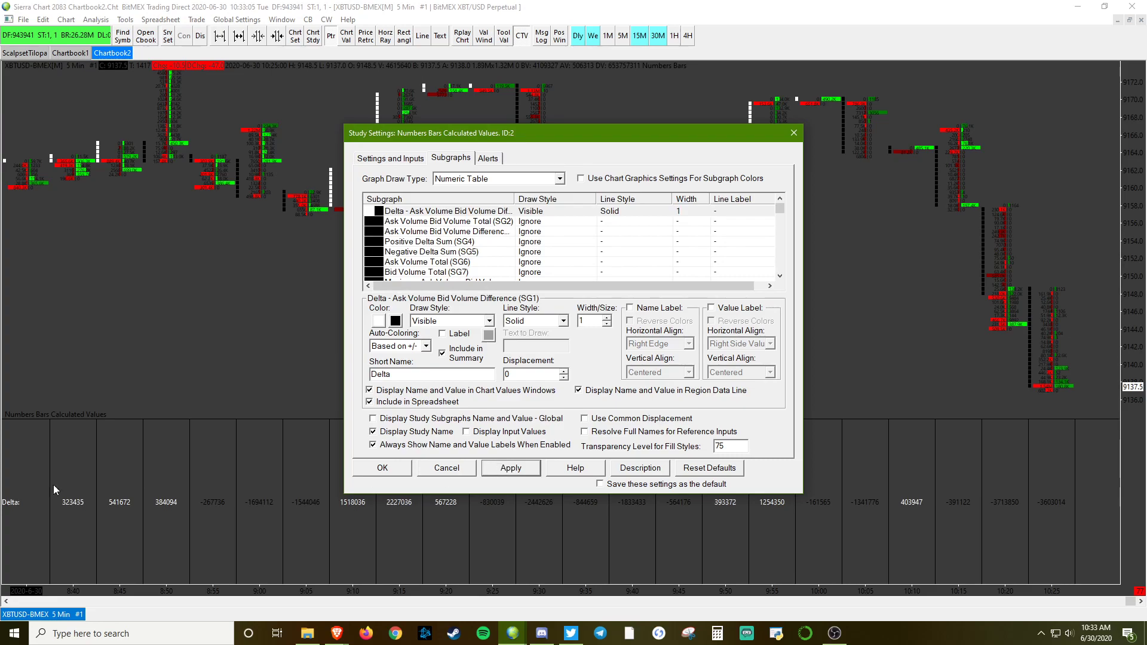
Make the cumulative delta subgraph (SG10) white with short name 'CV' and close the settings.
scroll(485, 245, down, 1)
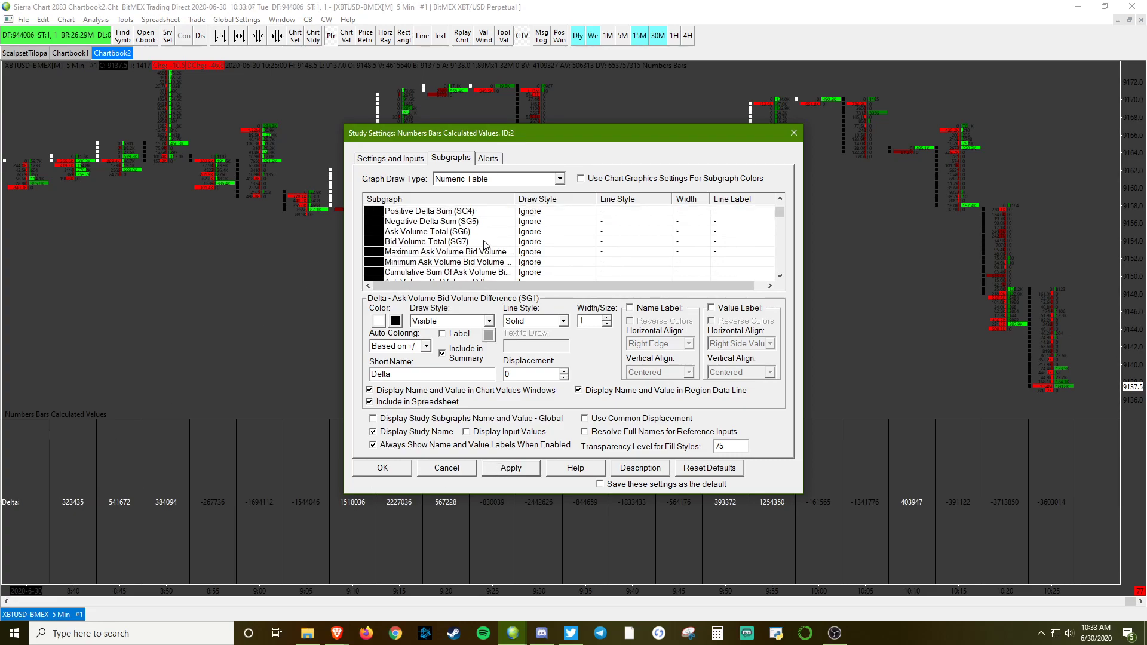
click(464, 273)
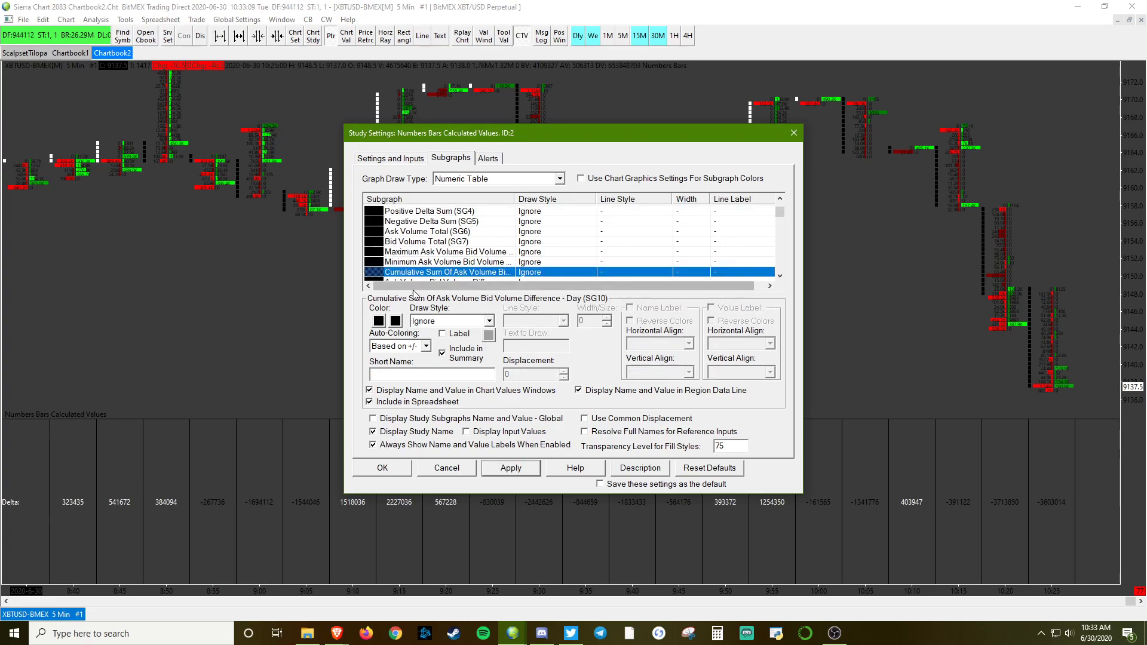
click(395, 321)
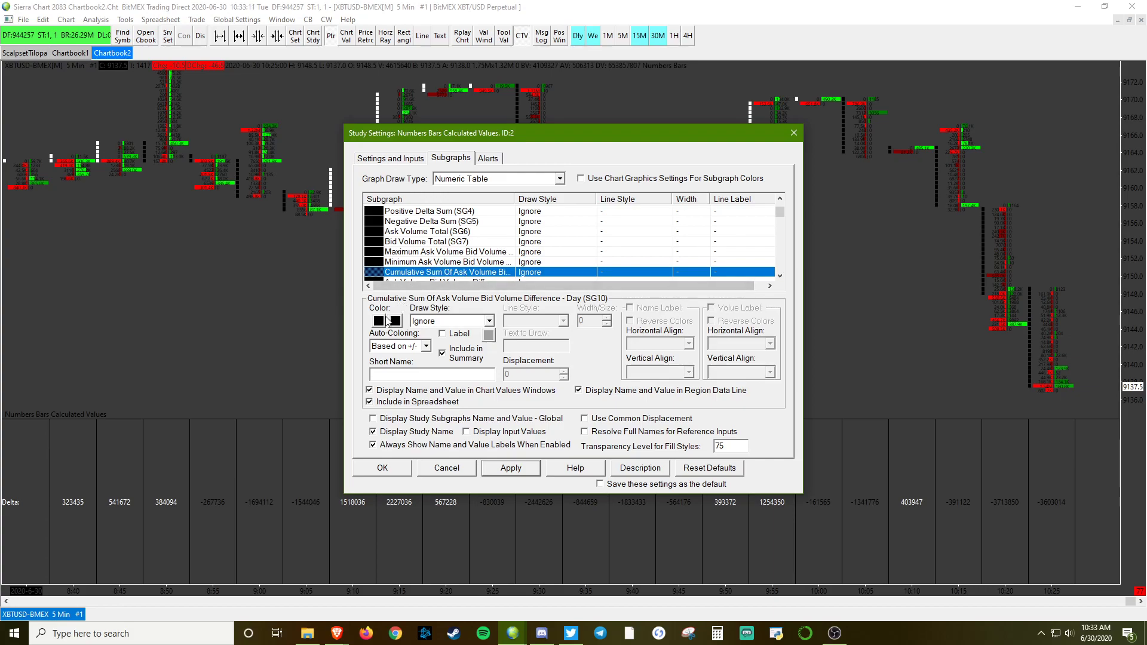
click(559, 313)
click(464, 394)
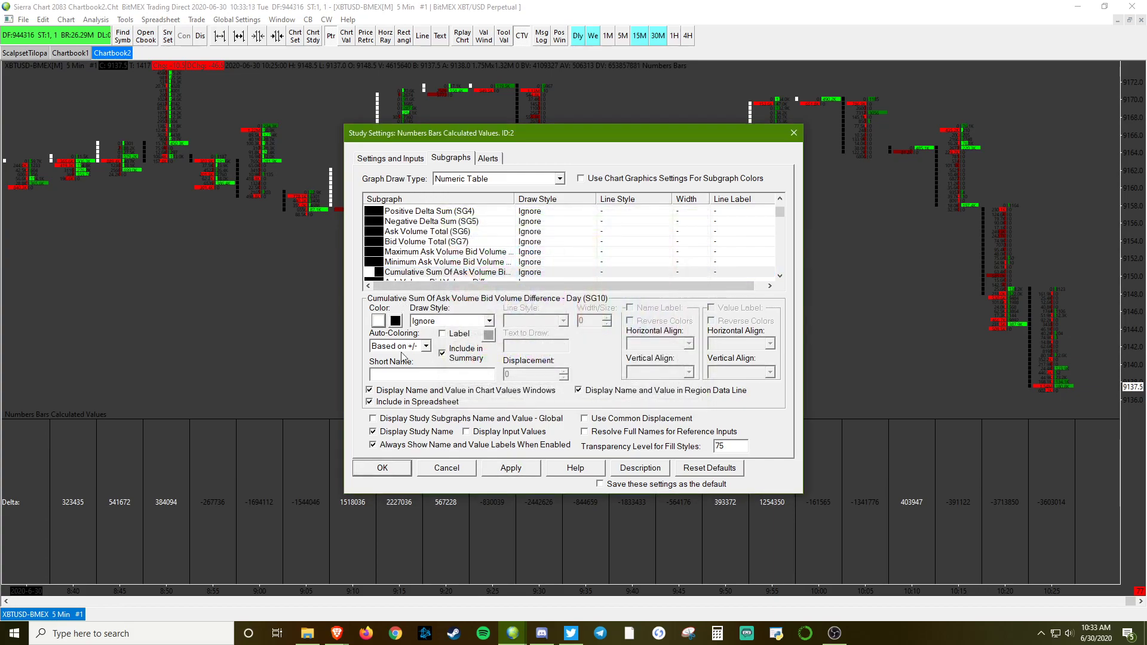
text(CV)
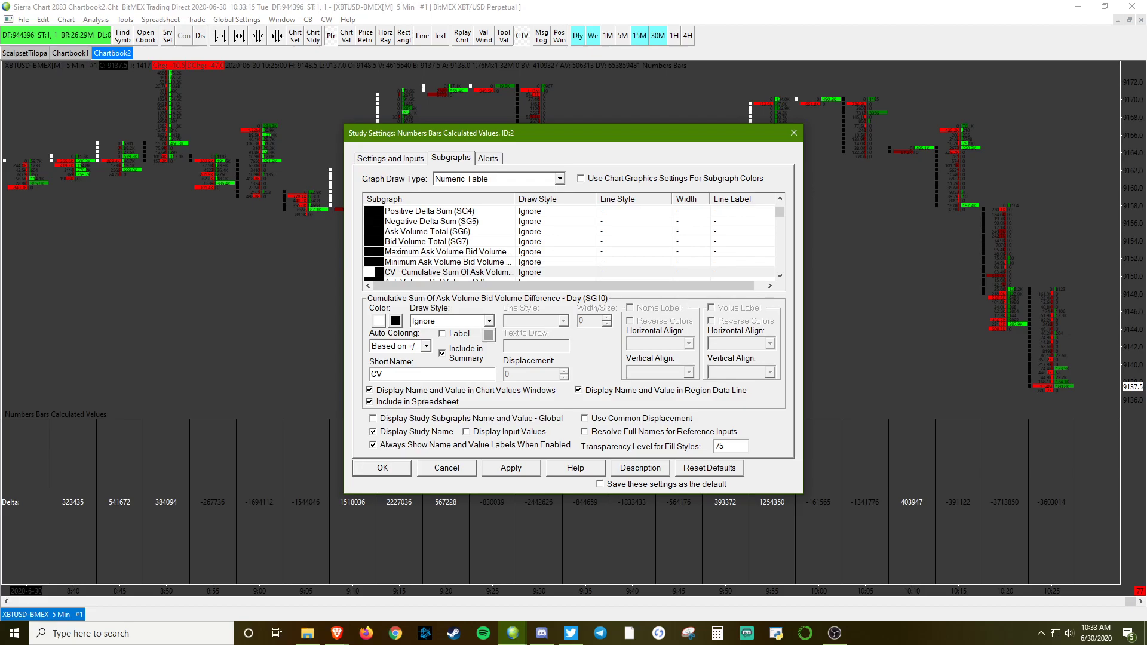
key(Return)
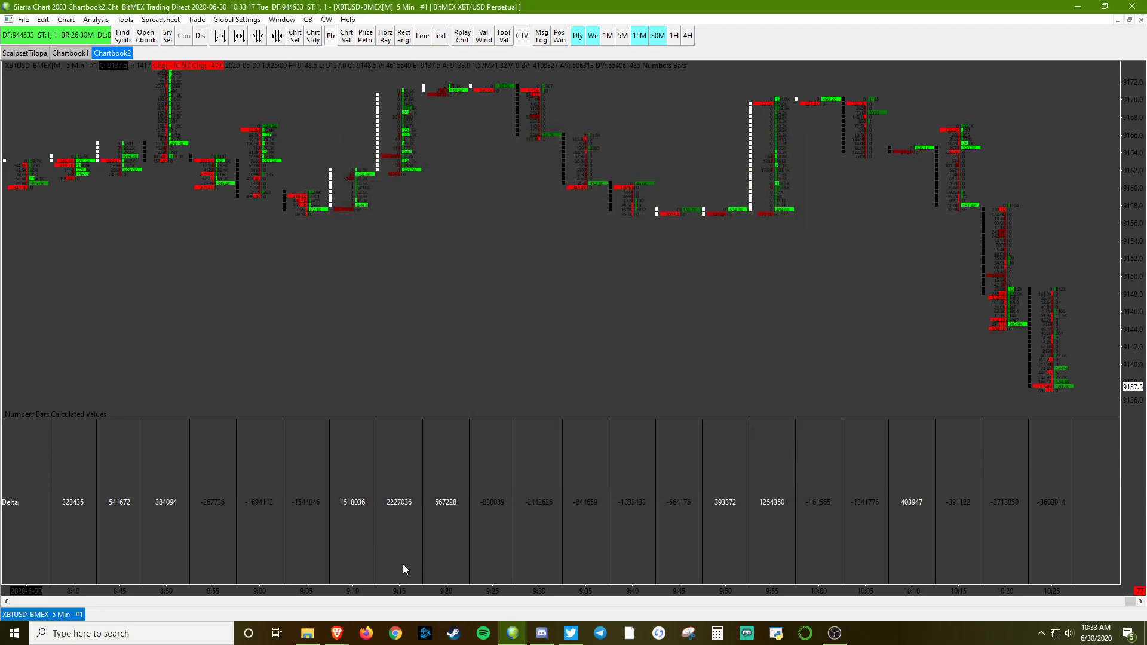
Reopen the Numbers Bars Calculated Values settings and make the CVD subgraph visible, applying it.
right_click(516, 582)
click(696, 573)
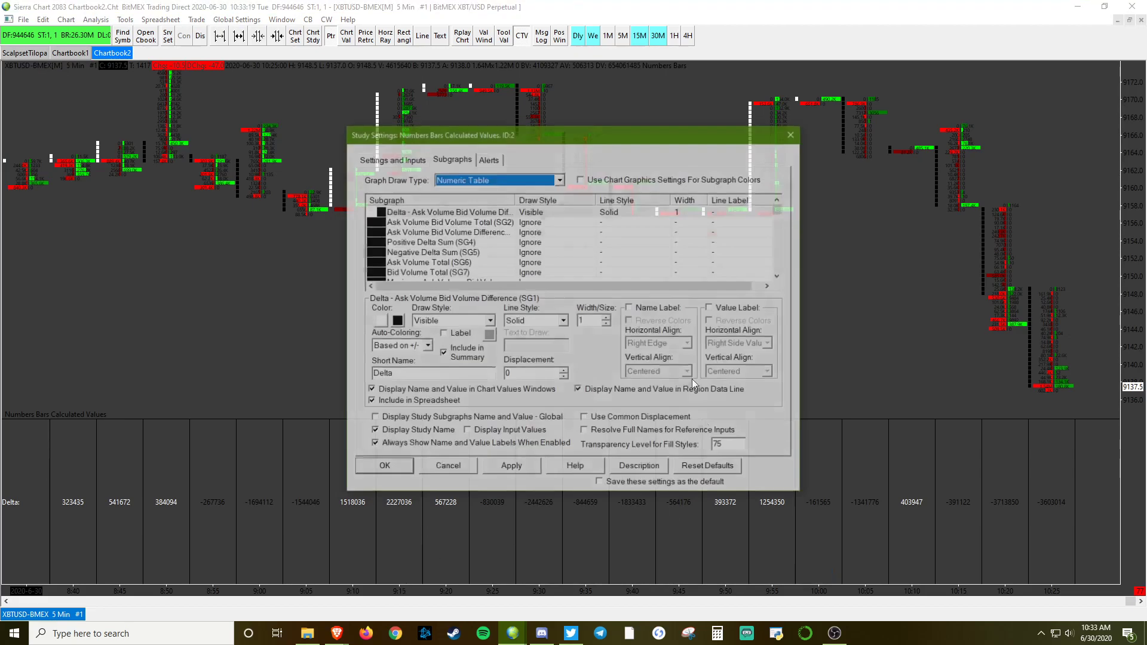
scroll(426, 232, down, 1)
click(469, 273)
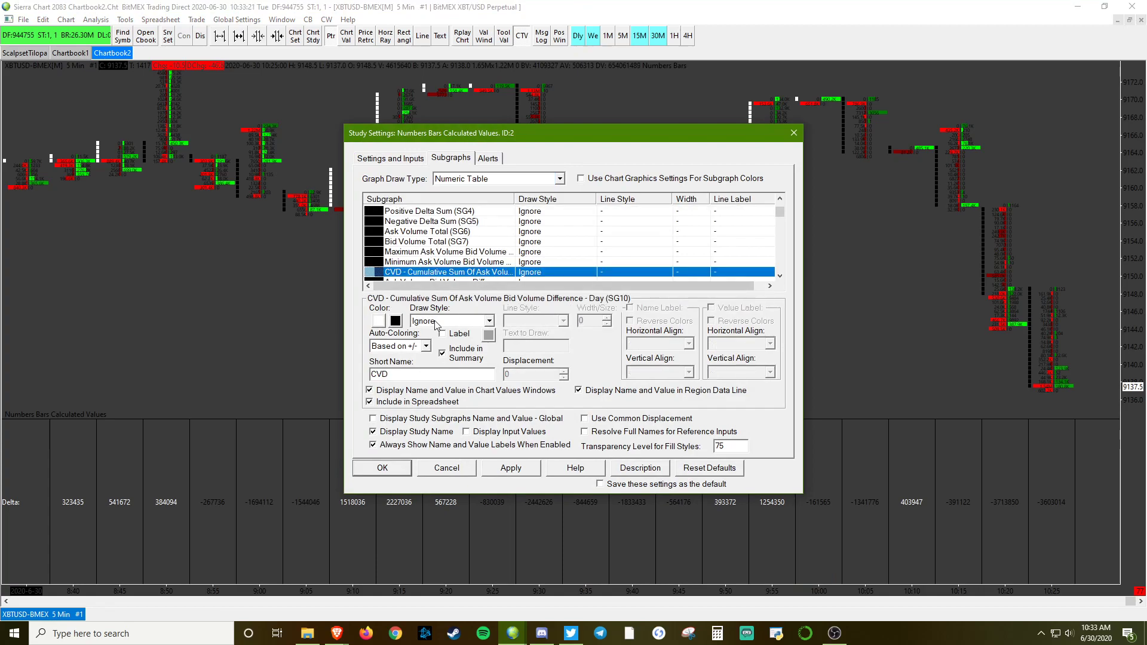
click(436, 323)
click(440, 343)
click(512, 469)
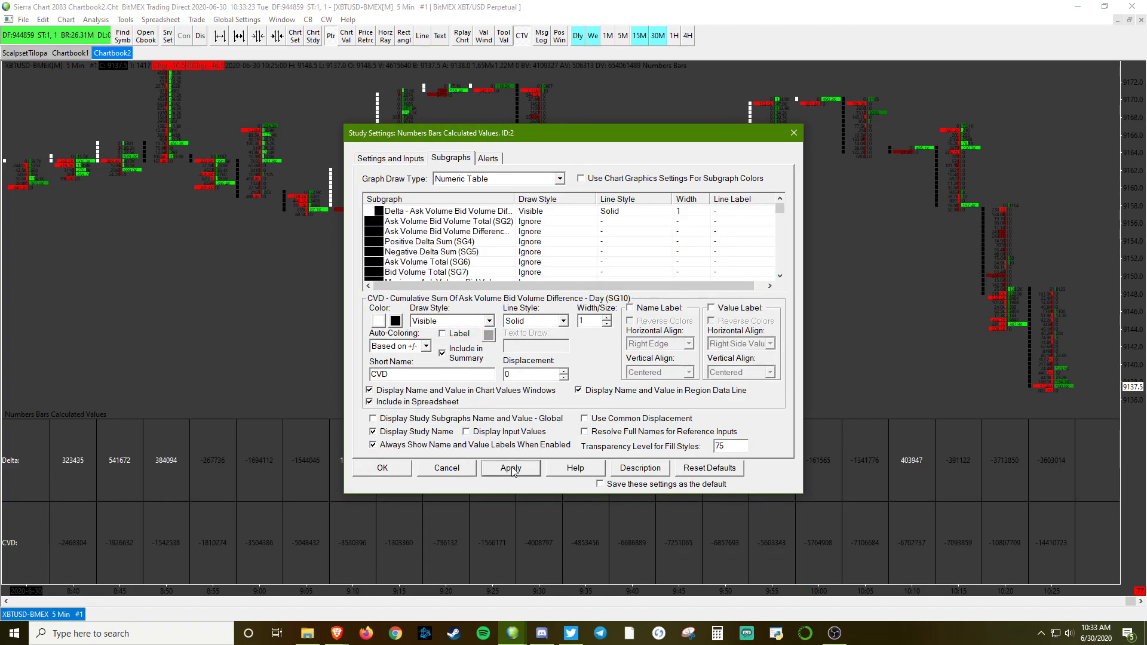
Colour the Total Volume subgraph (SG13) white and make it visible as a Total Vol row.
scroll(444, 252, down, 2)
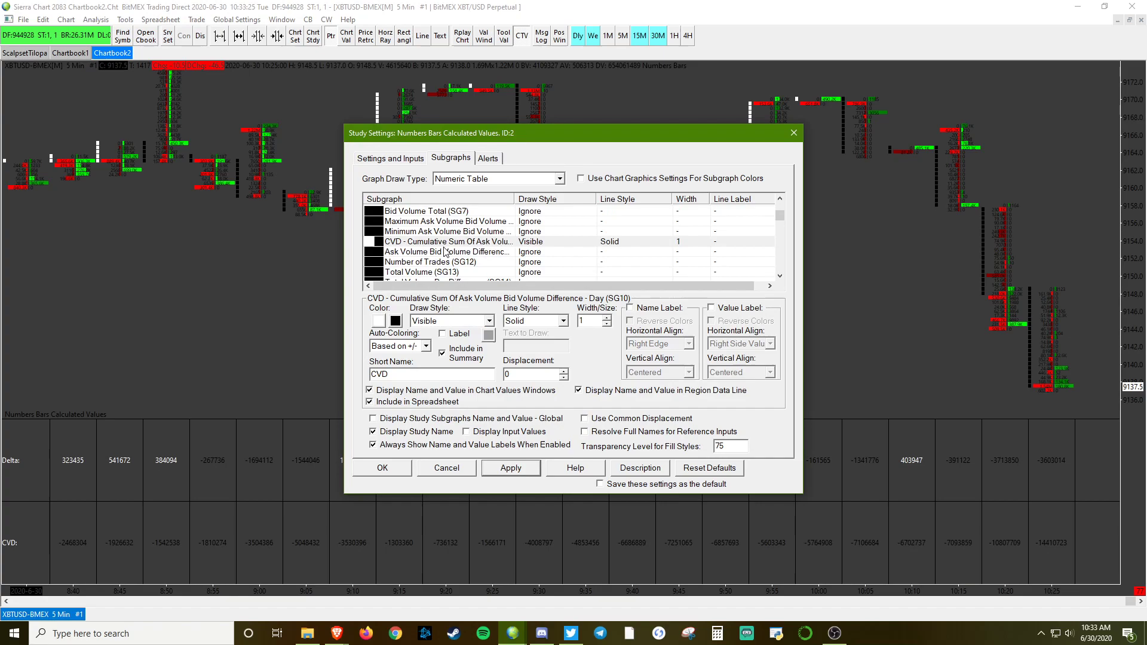
click(429, 272)
click(395, 324)
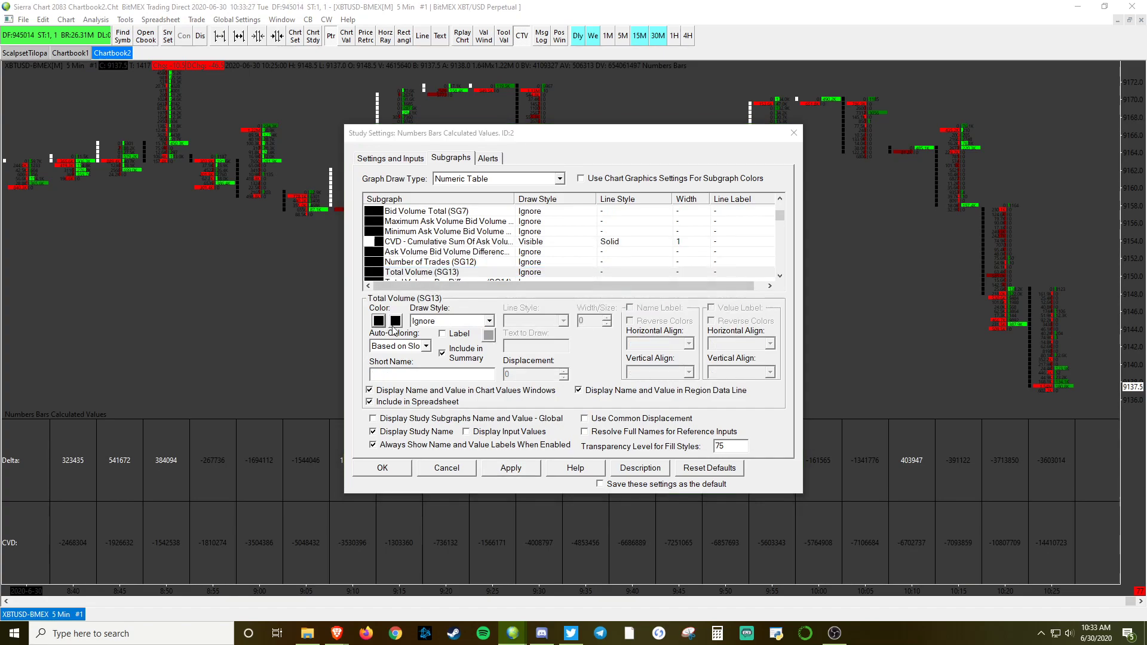
click(559, 314)
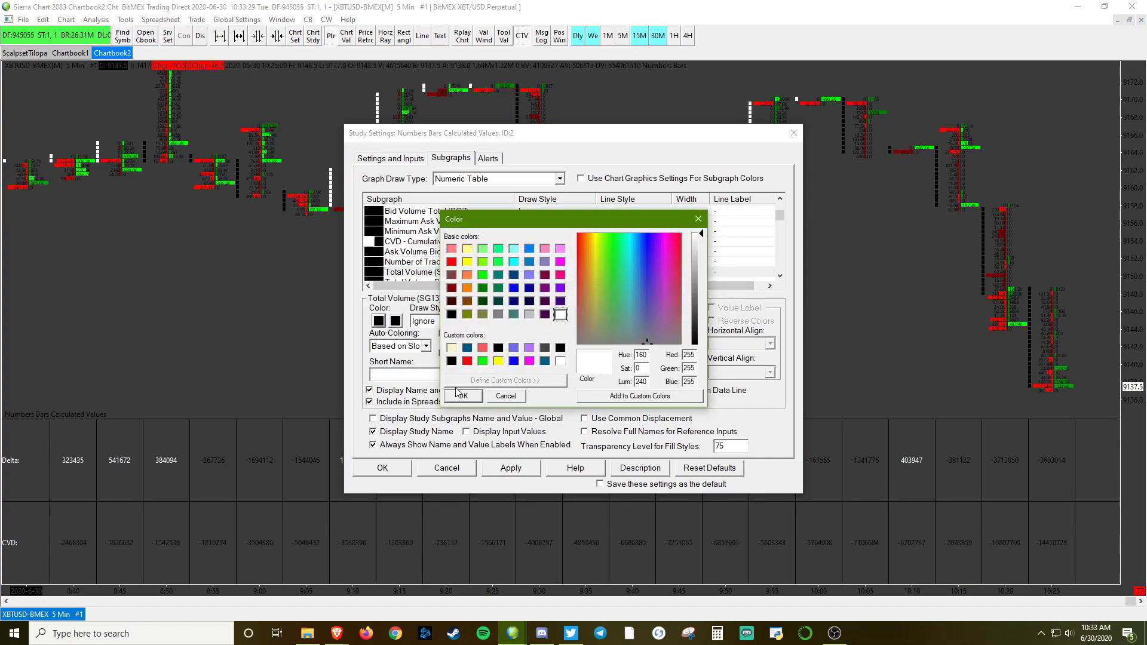
click(463, 396)
click(489, 321)
click(453, 332)
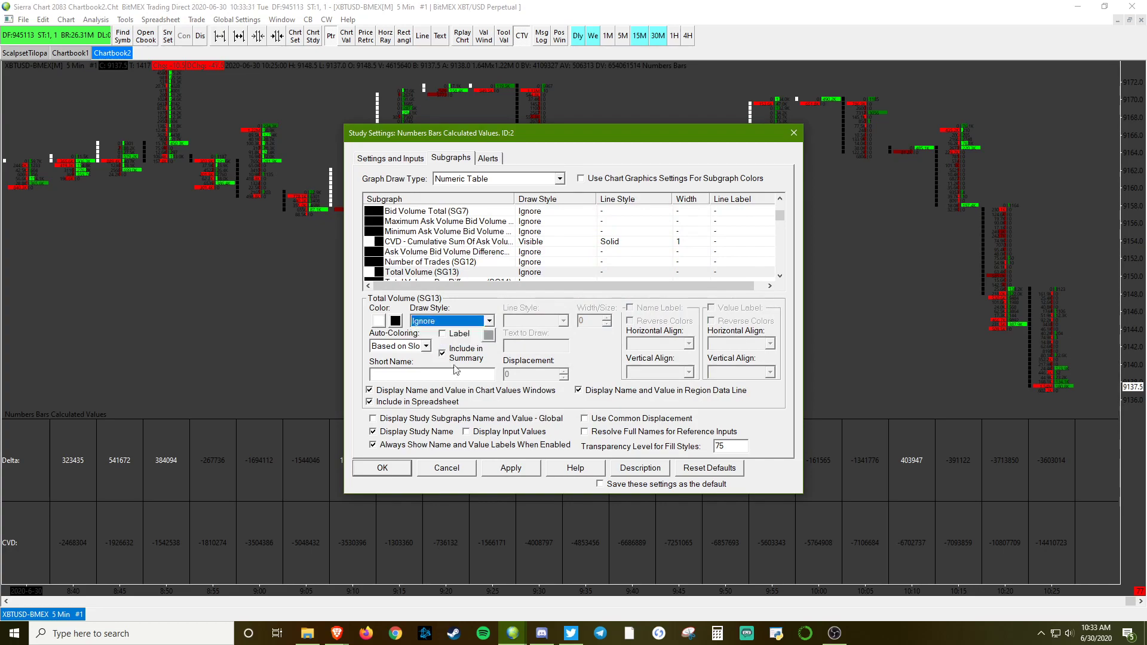
click(502, 470)
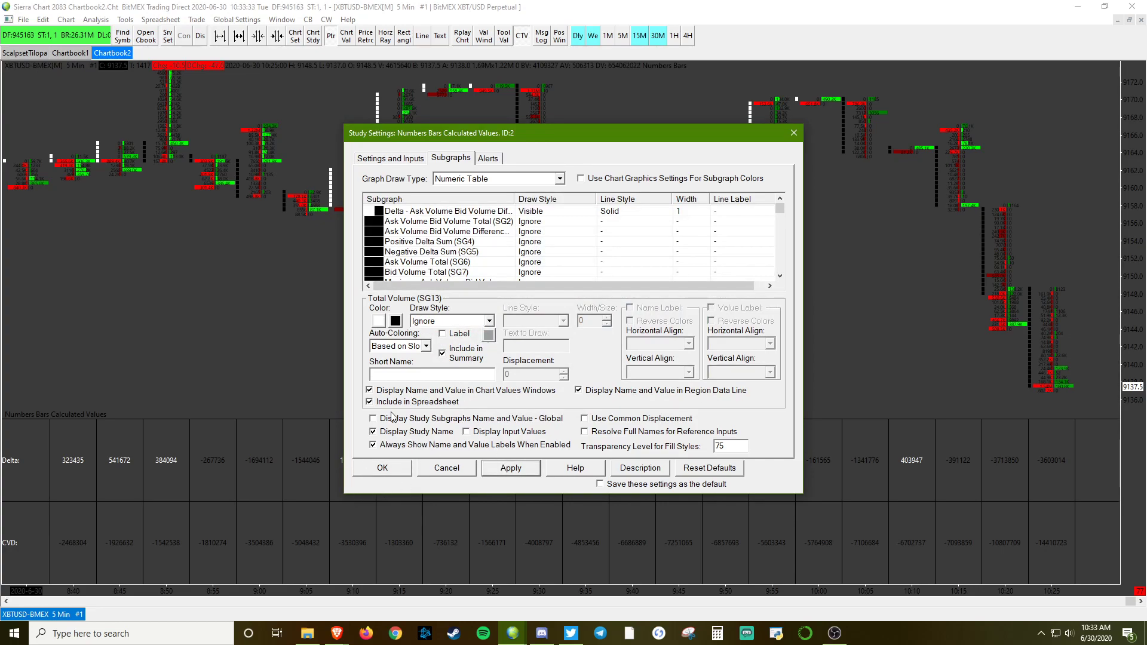
click(485, 321)
click(452, 344)
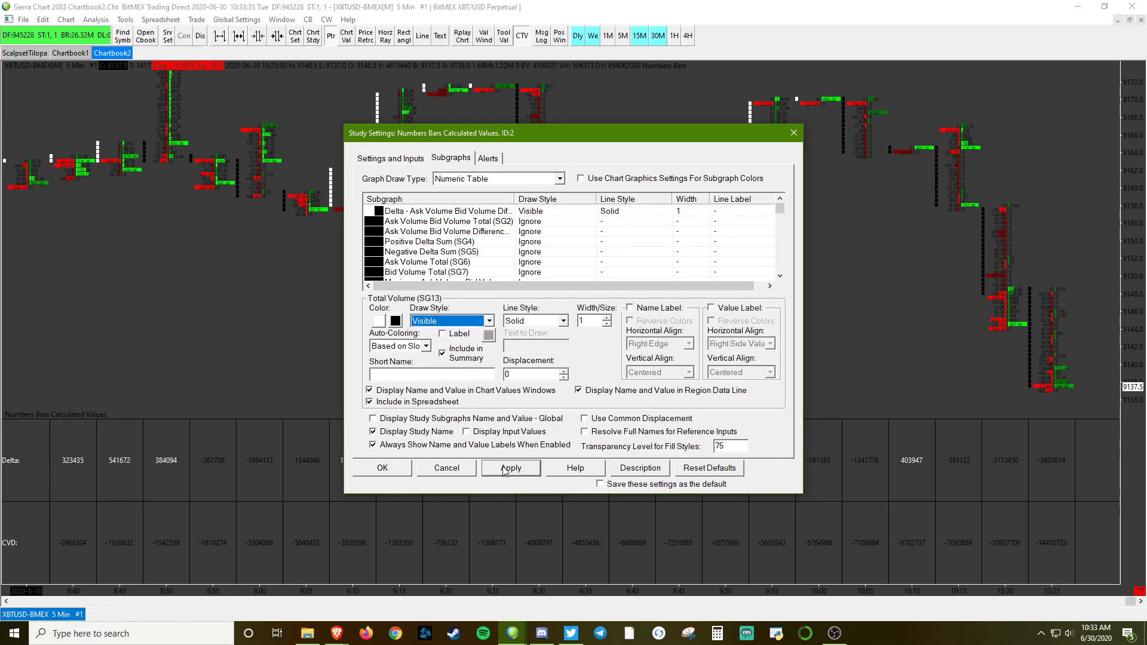
click(504, 469)
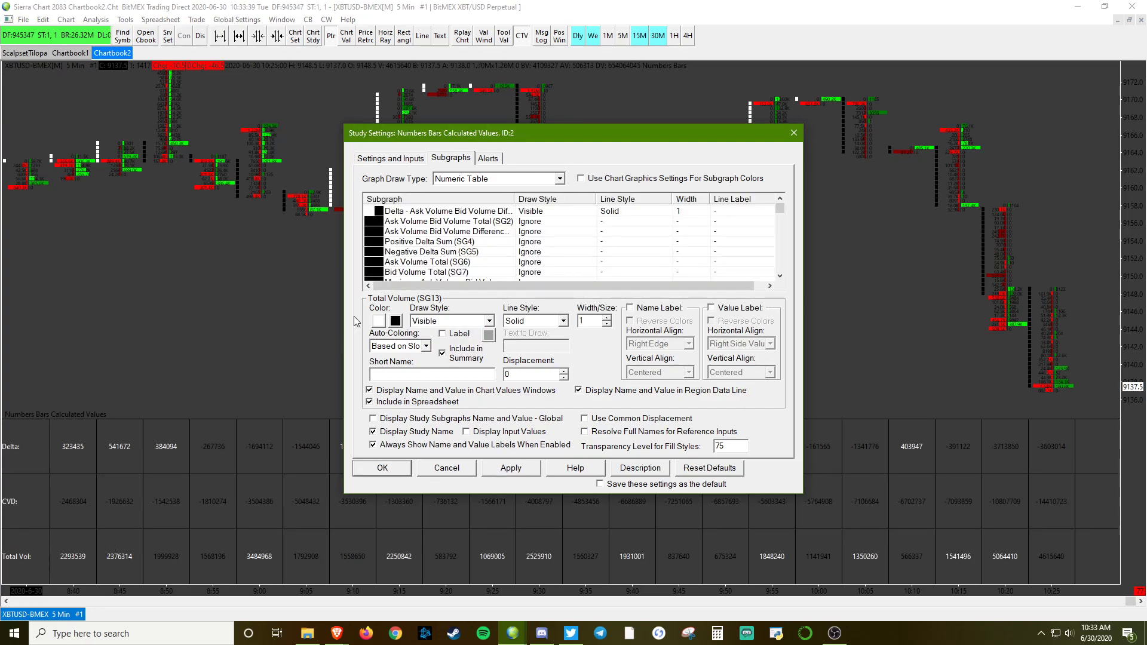
Set the study's Value Format to Large Integer With Suffix and apply.
click(392, 157)
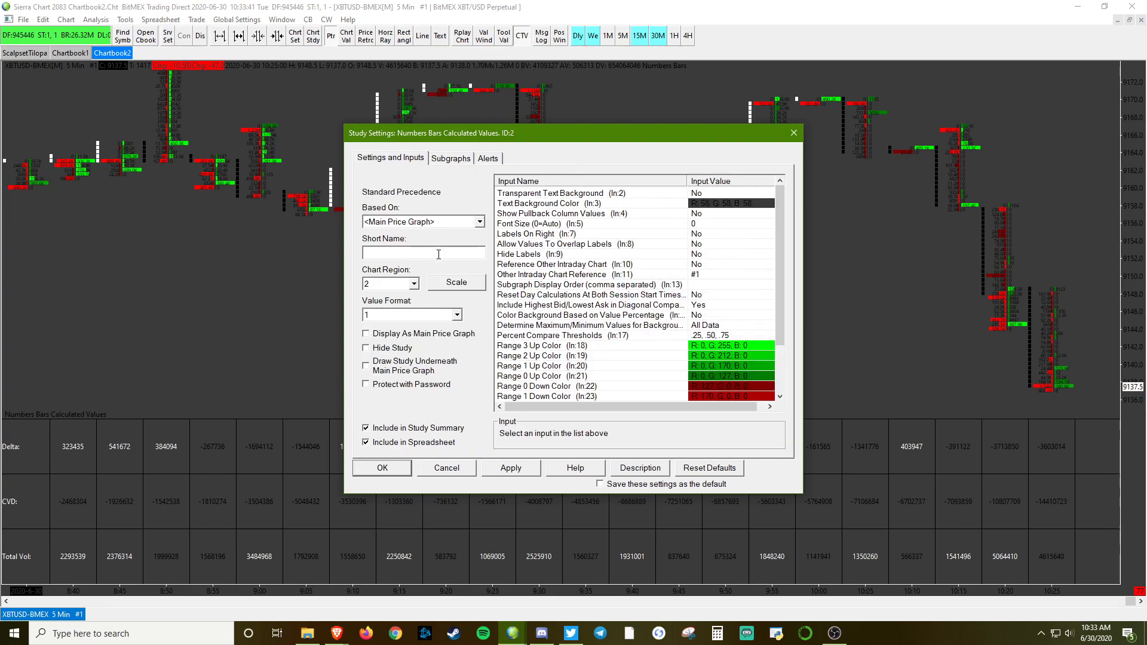
click(390, 317)
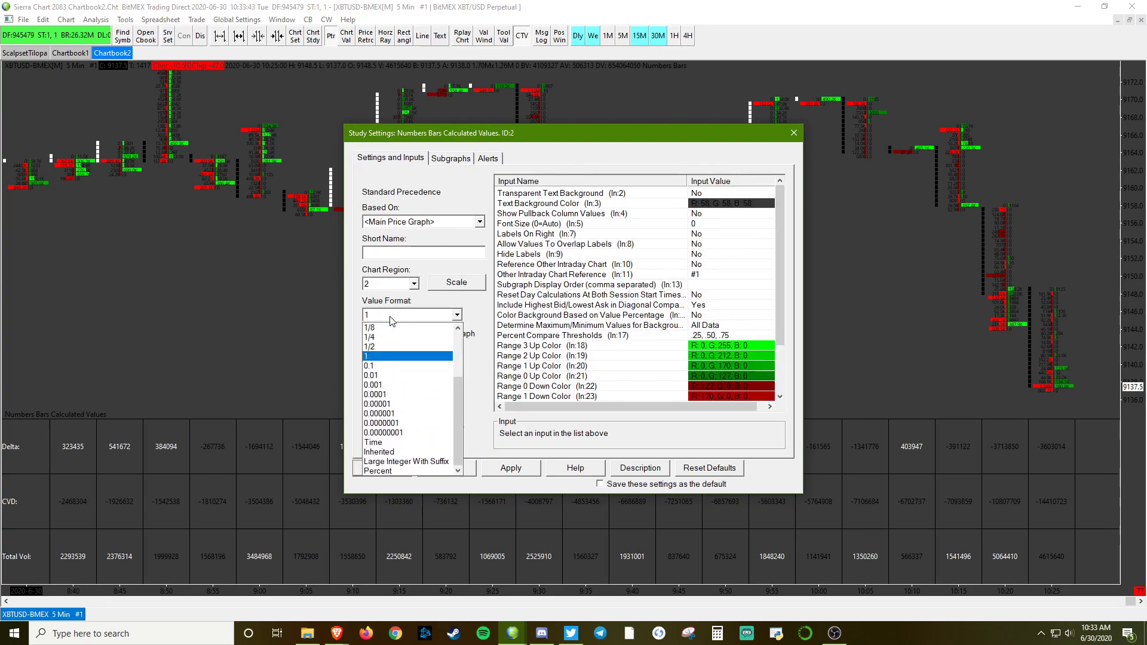
click(418, 461)
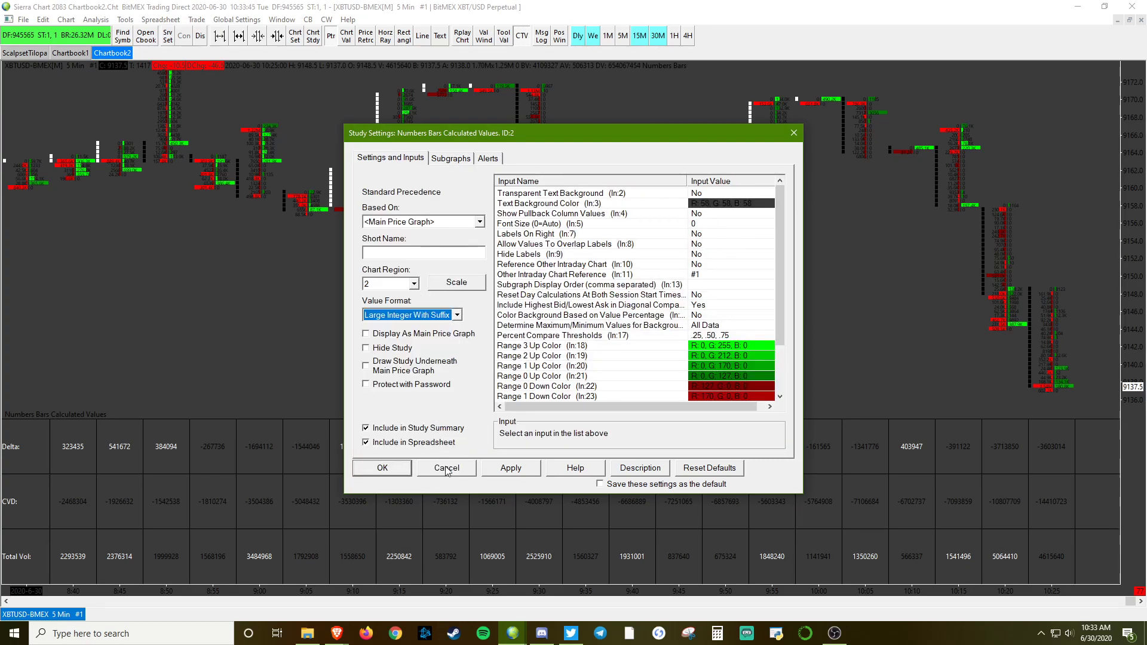
click(500, 470)
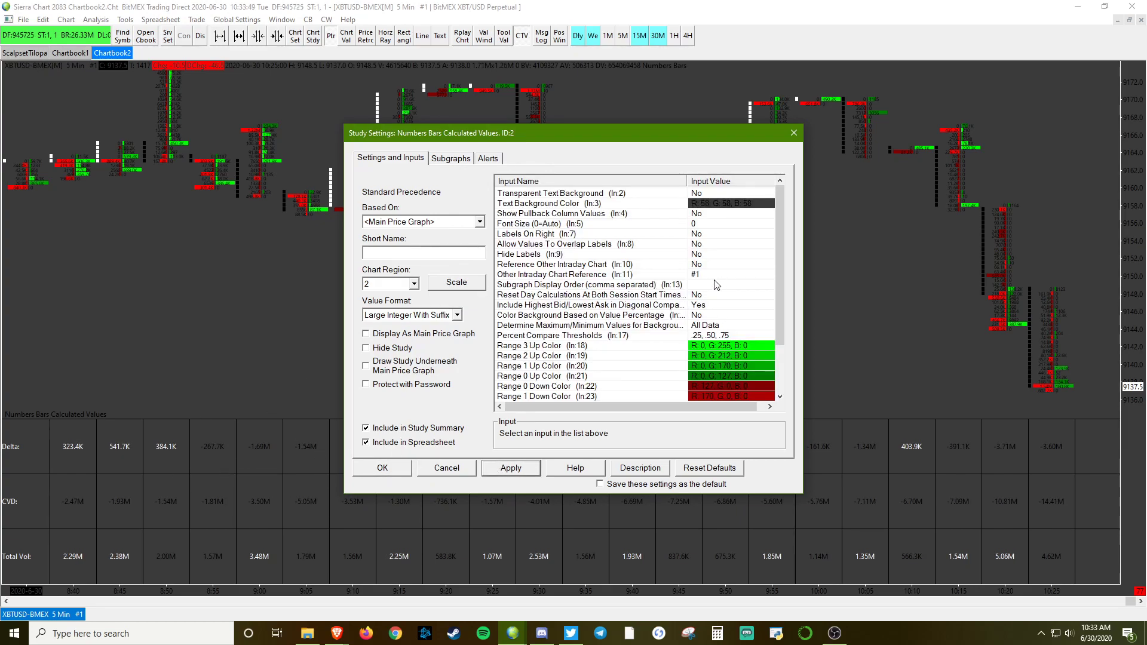
Set the Font Size input to 13 and apply.
click(543, 224)
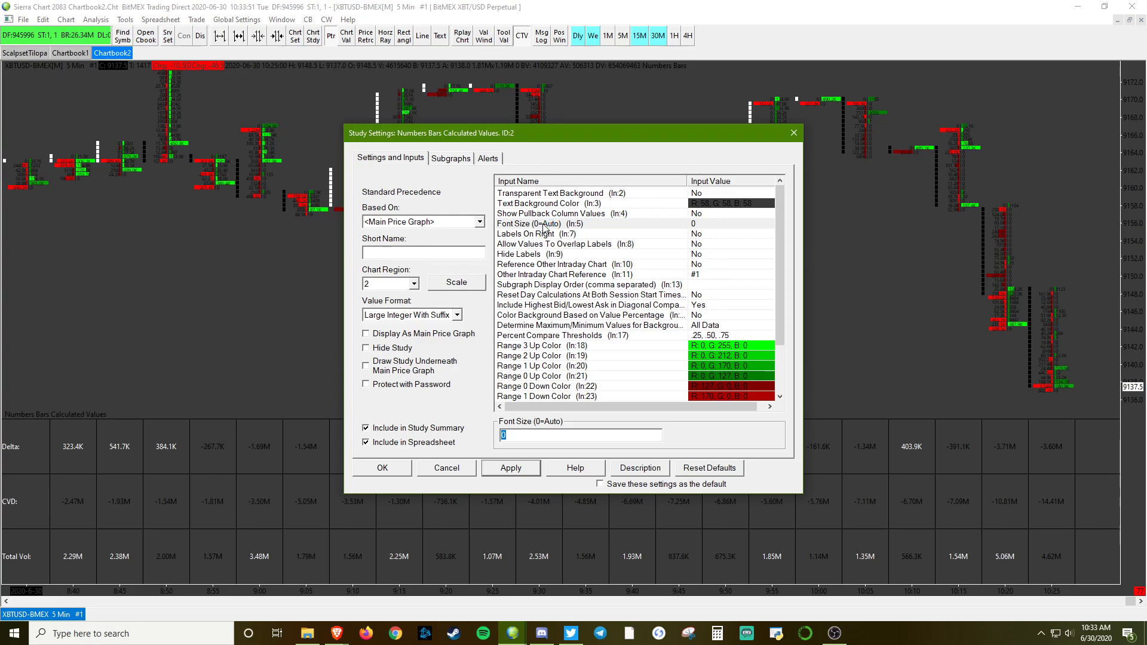
text(13)
click(508, 472)
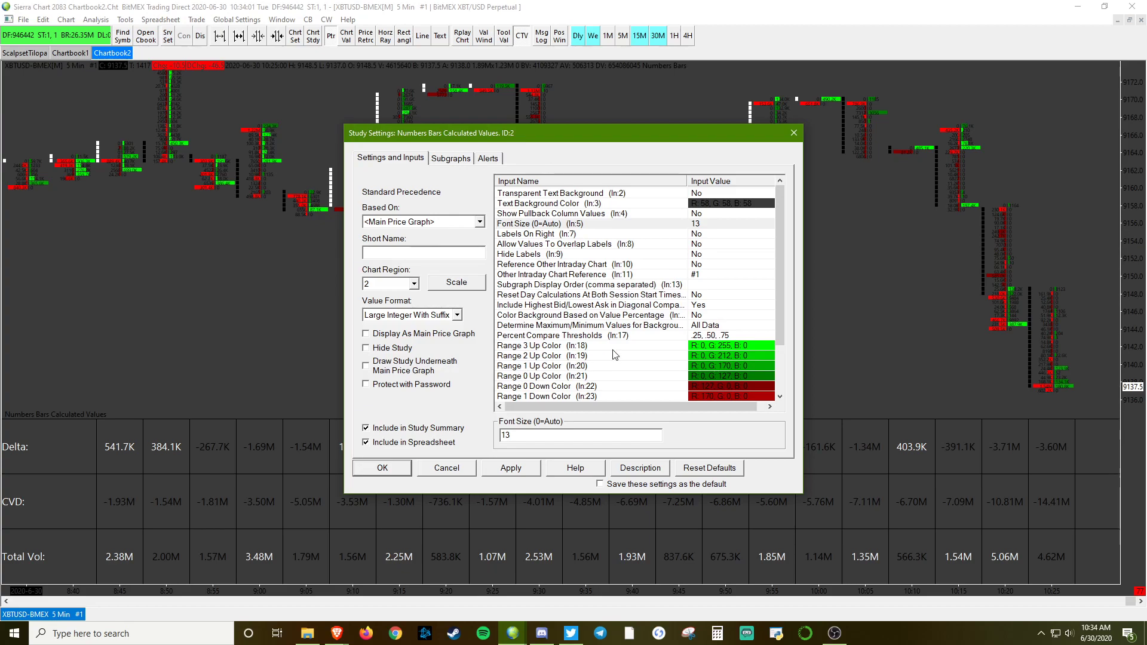
Set Color Background Based on Value Percentage to Yes, apply, and close with OK.
click(569, 316)
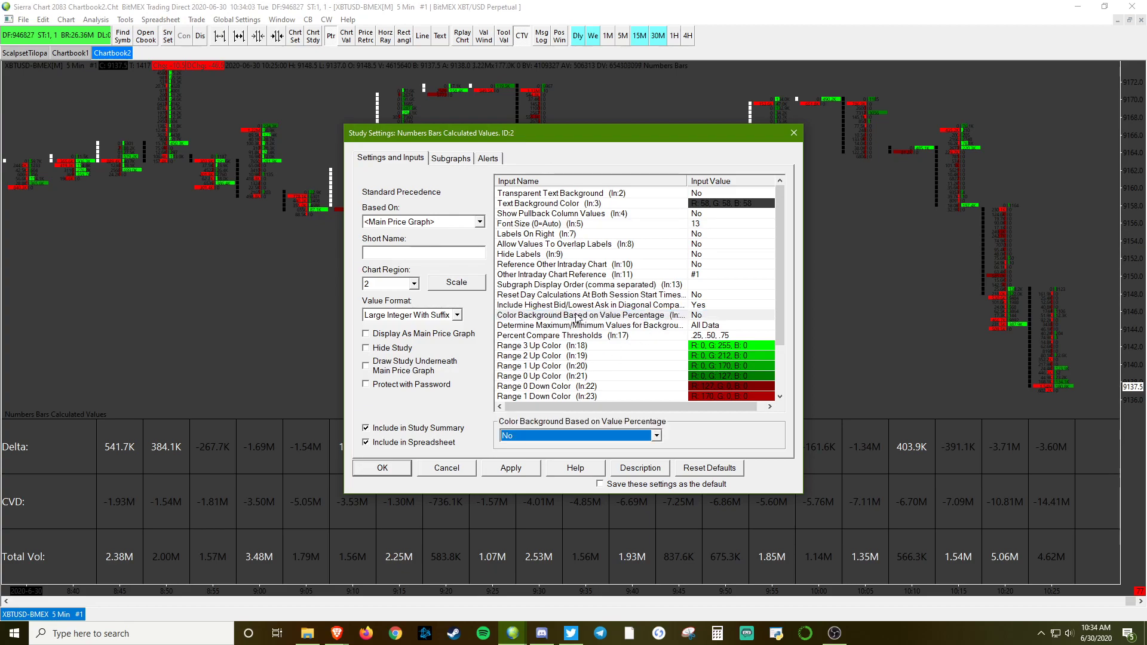
key(alt+Down)
key(Up)
key(Down)
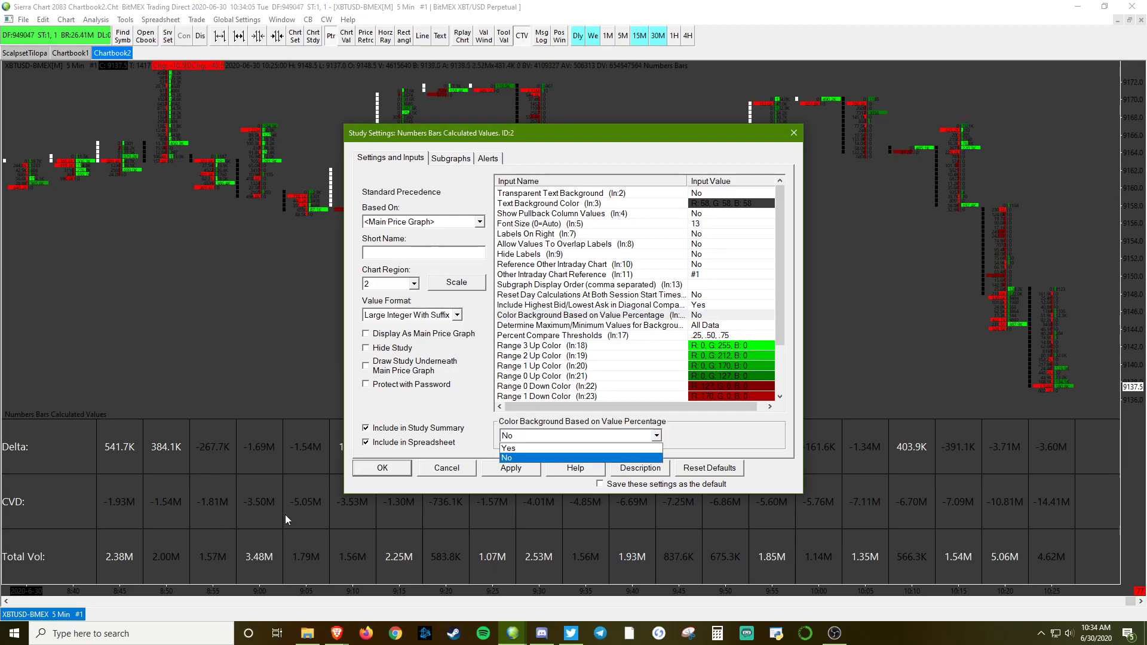
key(Up)
key(Return)
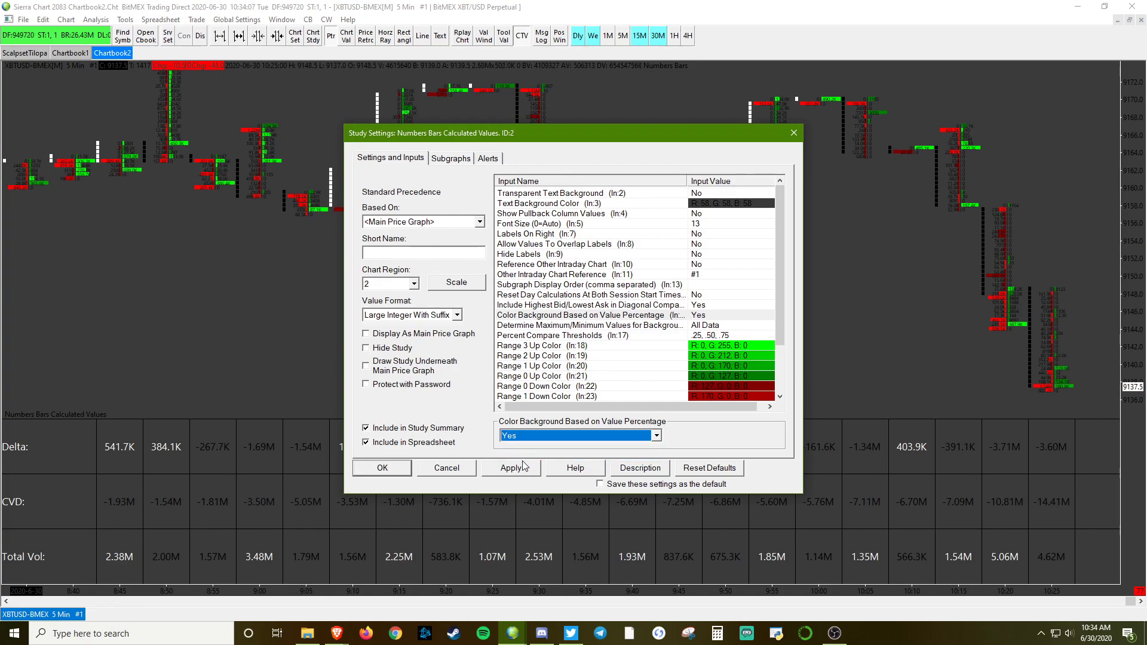
click(524, 474)
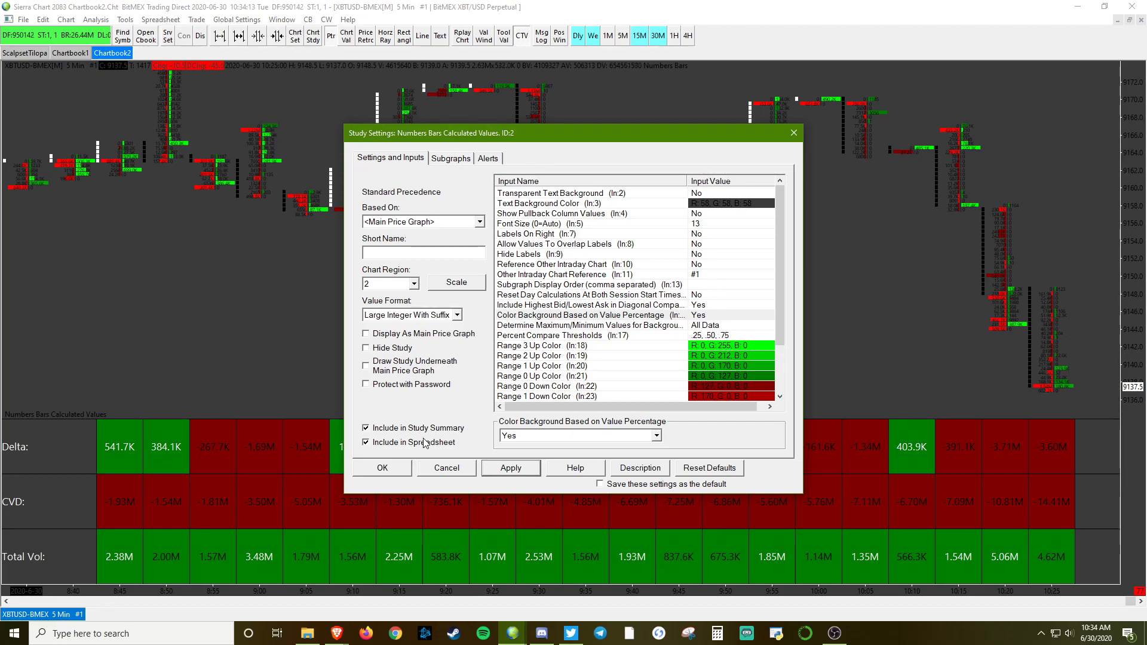
click(391, 468)
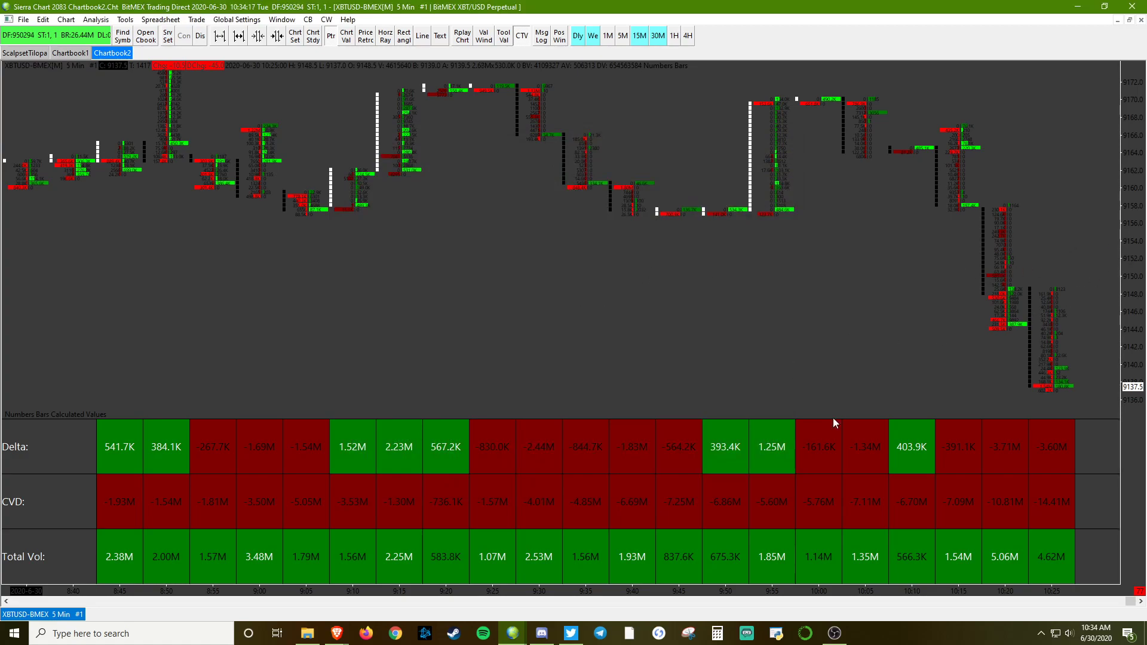
Drag the table divider down to enlarge the price chart, then flip to Chartbook1 and back to Chartbook2.
drag(1131, 415, 1126, 504)
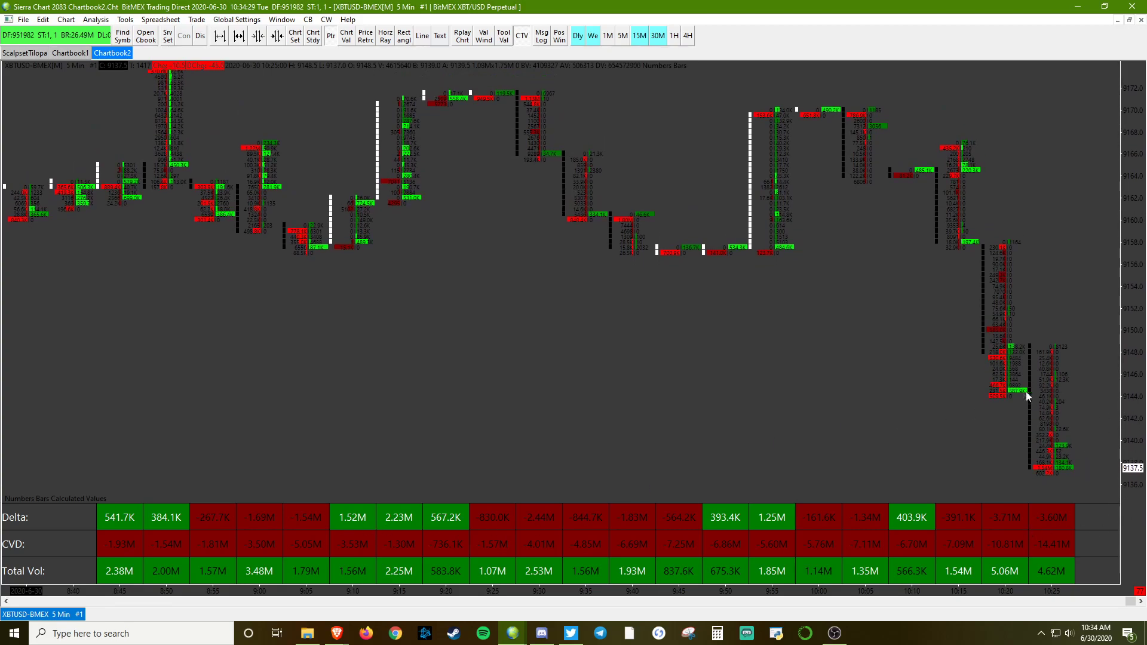
click(74, 53)
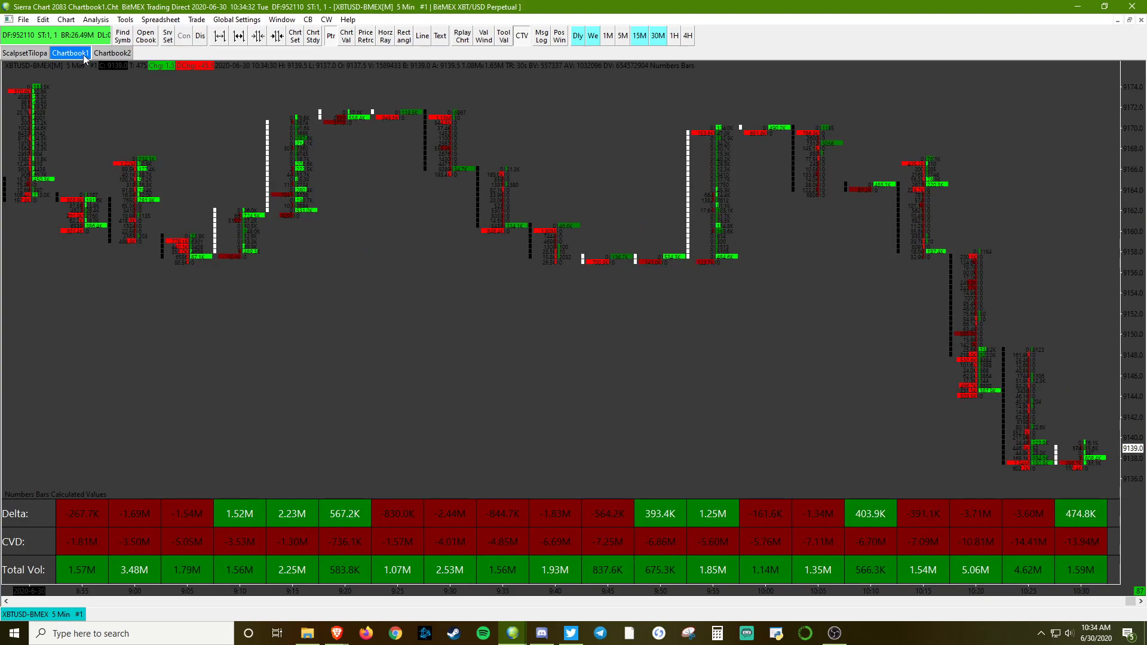
click(126, 55)
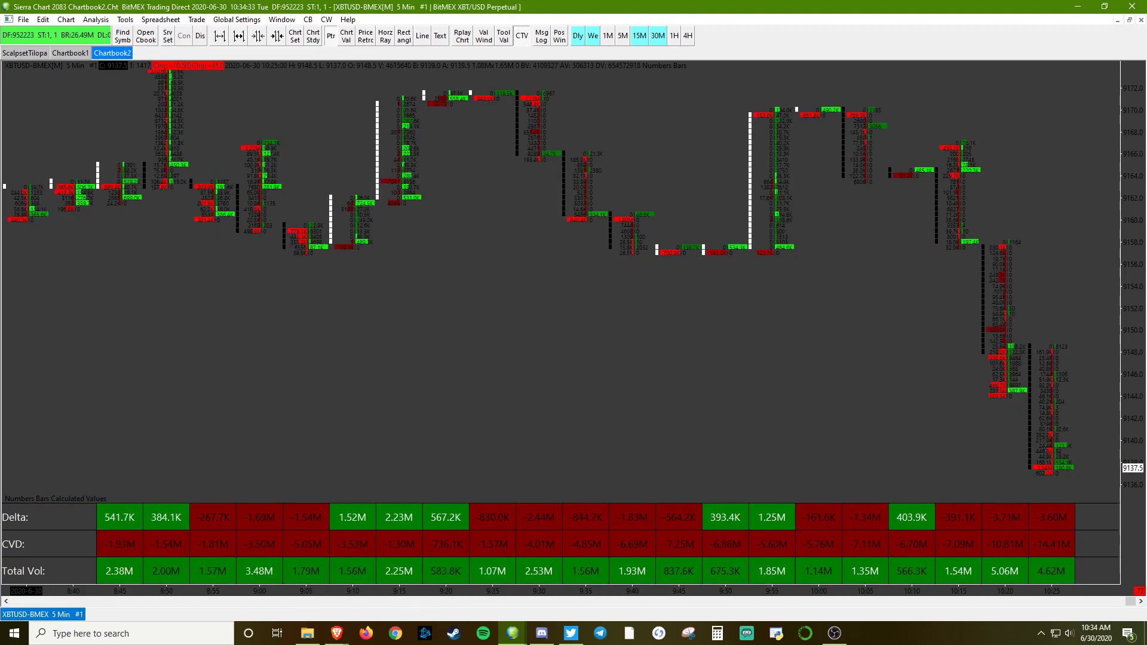